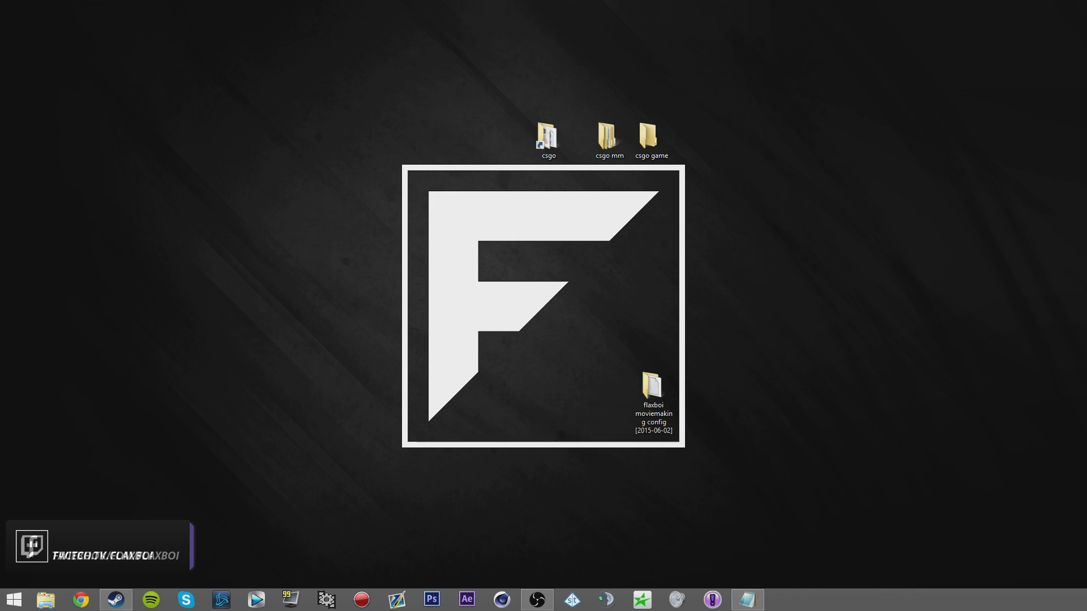
Browse to STEAM\steamapps\common\Counter-Strike Global Offensive\csgo on Local Disk (D:) and look through the files in that folder.
drag(522, 164, 556, 124)
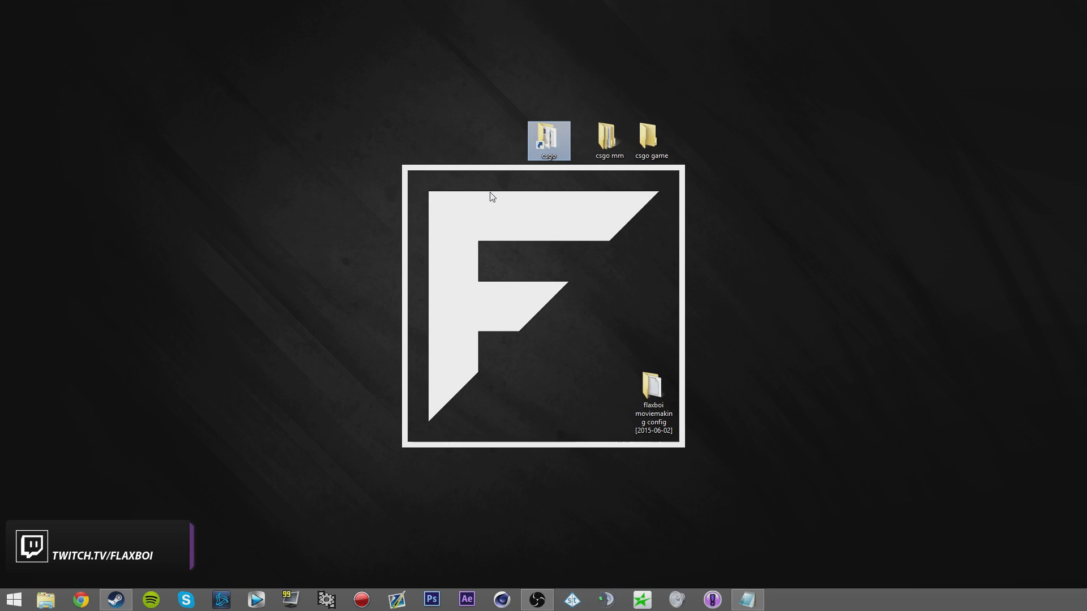
double_click(549, 138)
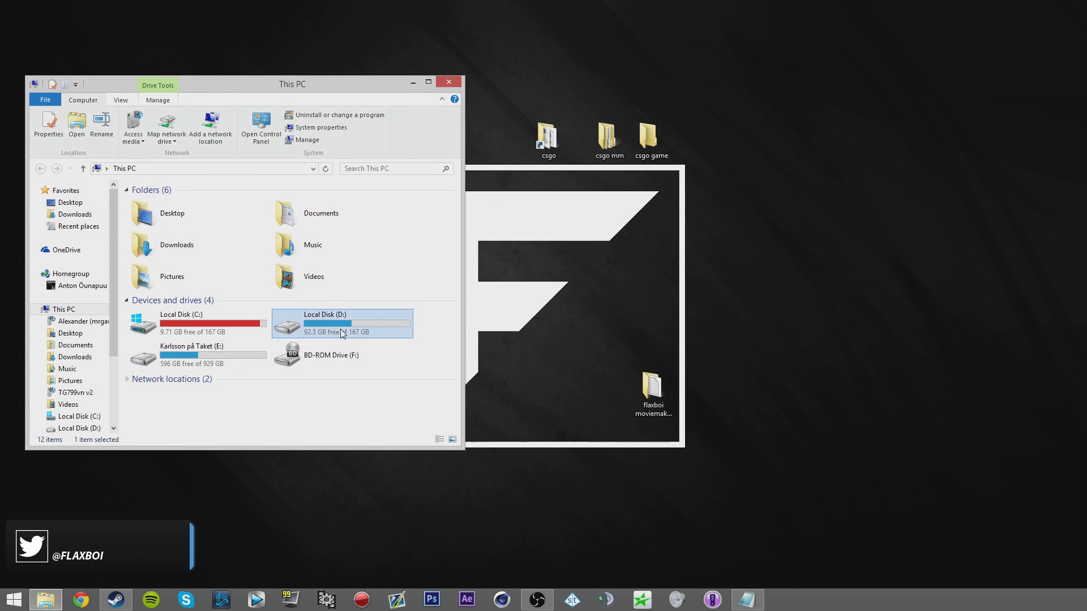
double_click(334, 328)
double_click(154, 227)
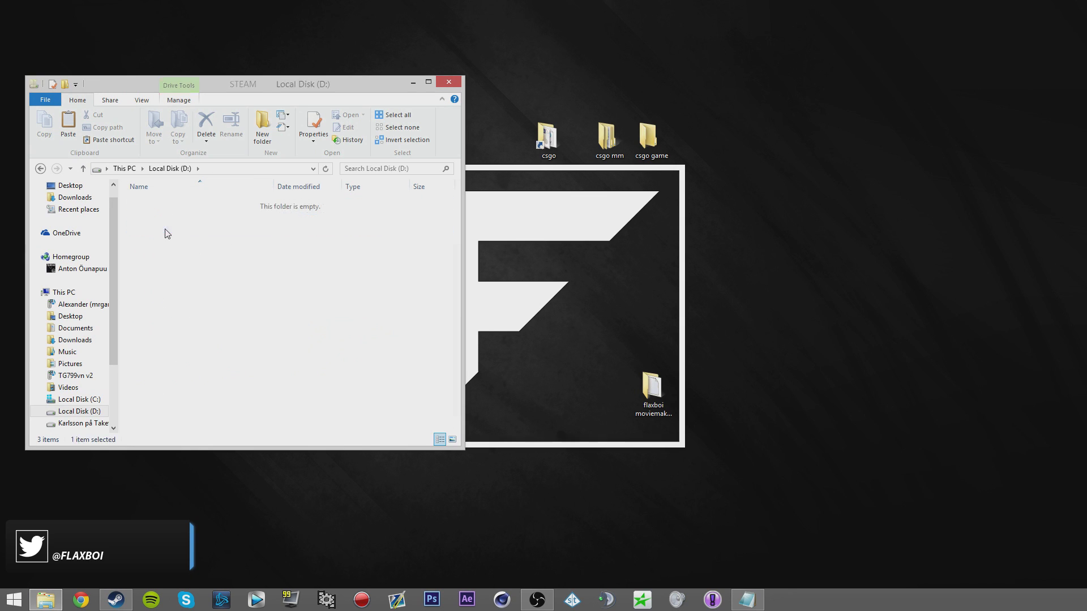
scroll(204, 272, down, 1)
click(169, 358)
double_click(169, 358)
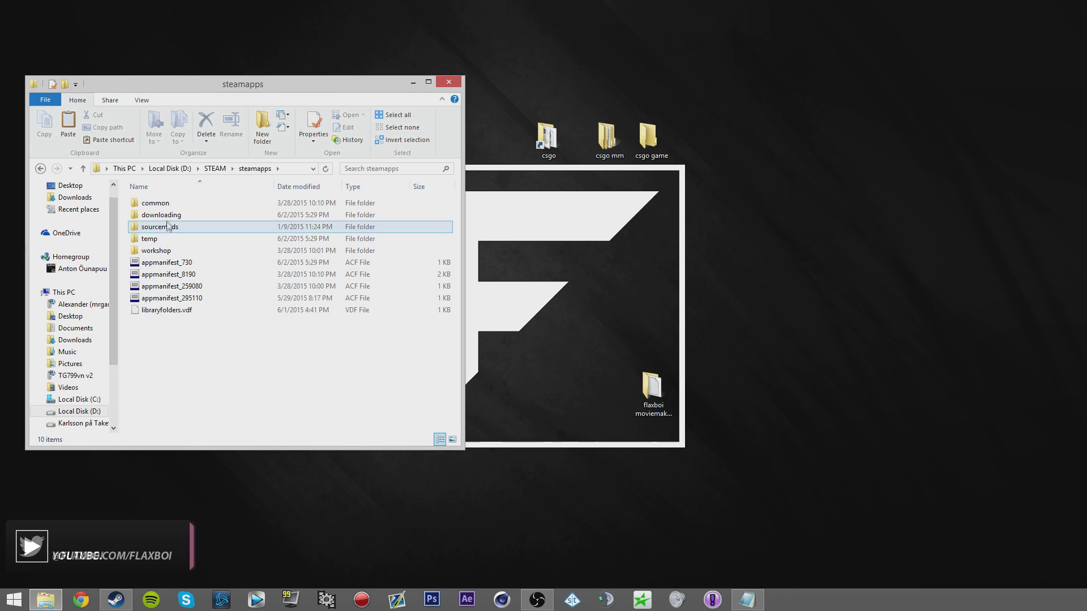
double_click(172, 204)
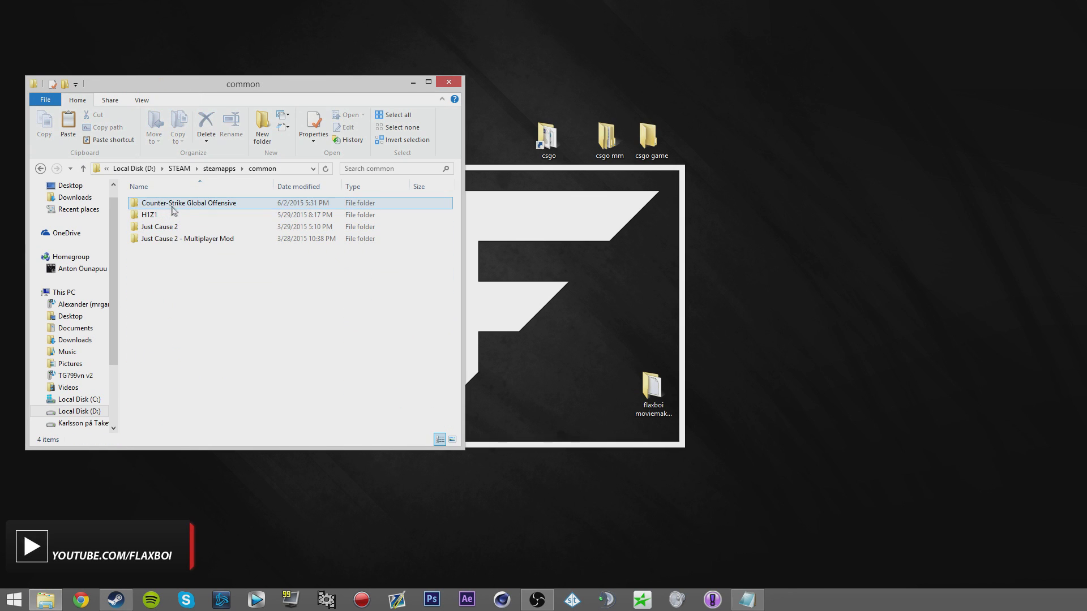
double_click(206, 209)
double_click(238, 227)
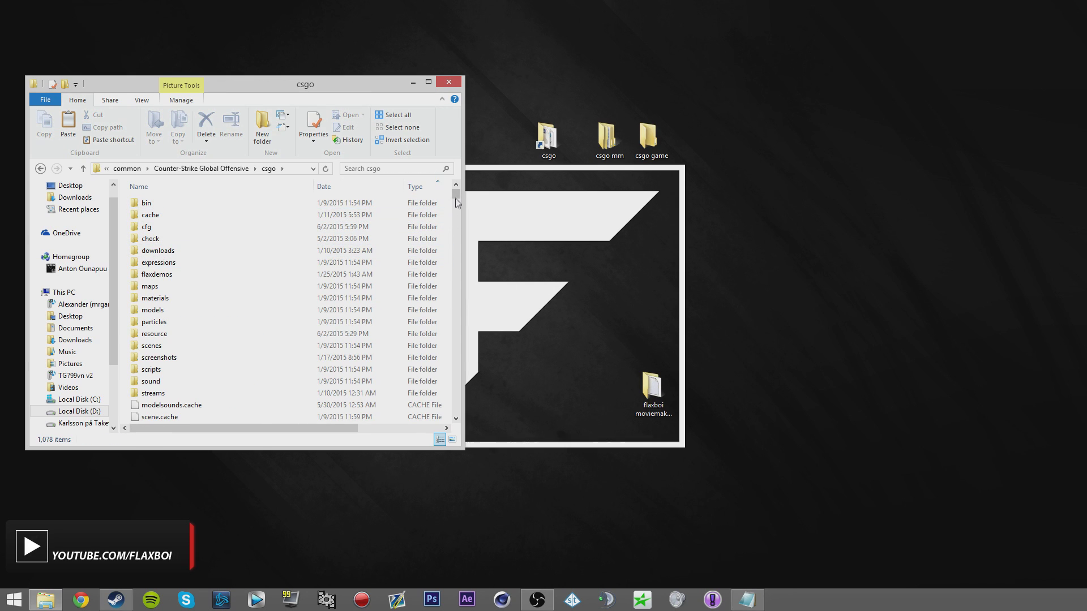
click(520, 196)
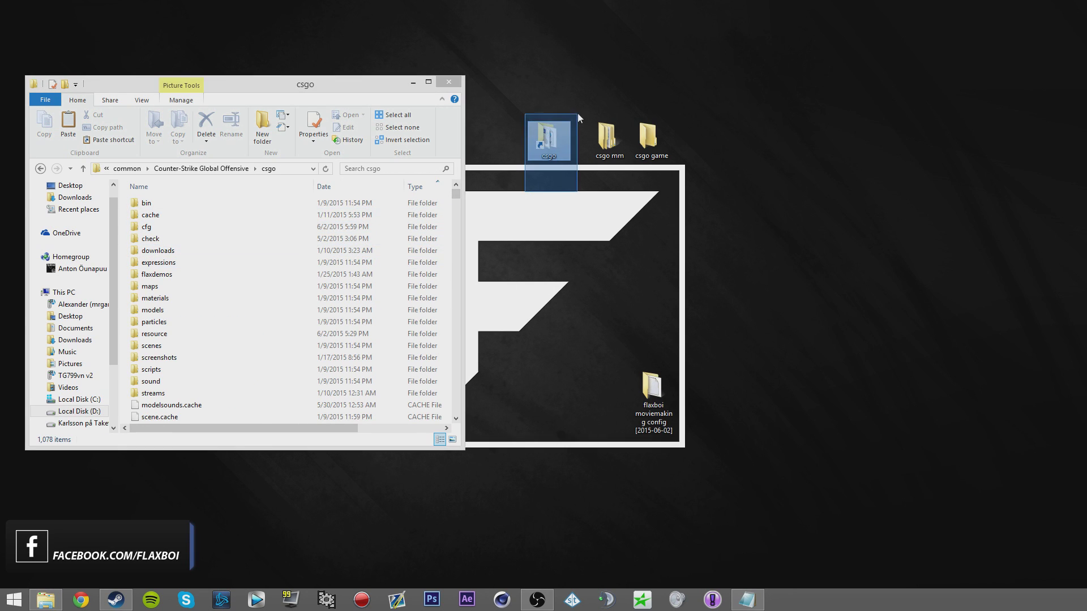
drag(458, 198, 458, 200)
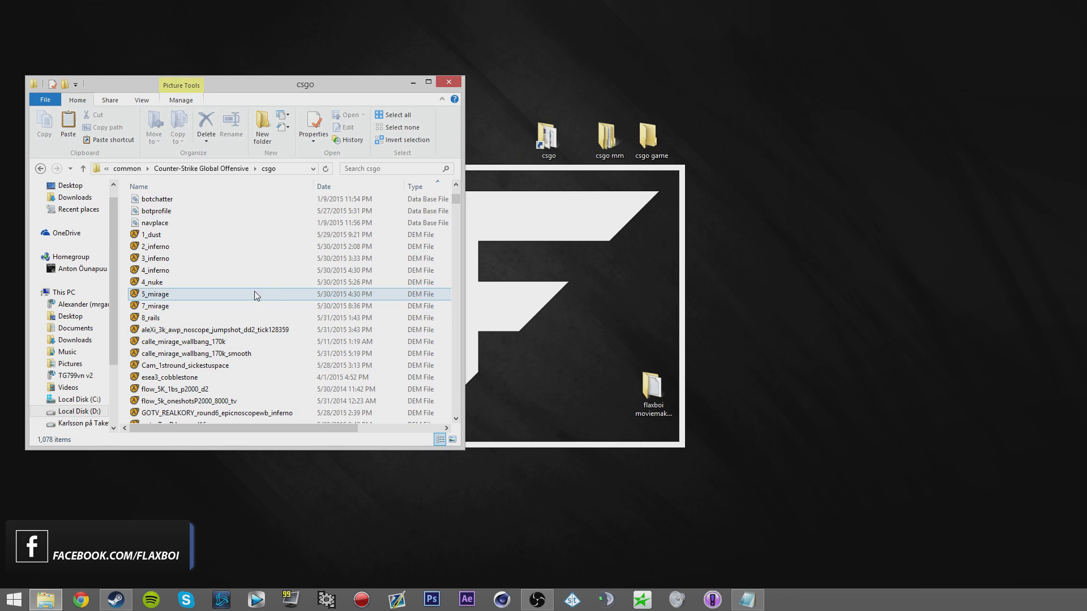
drag(456, 199, 455, 194)
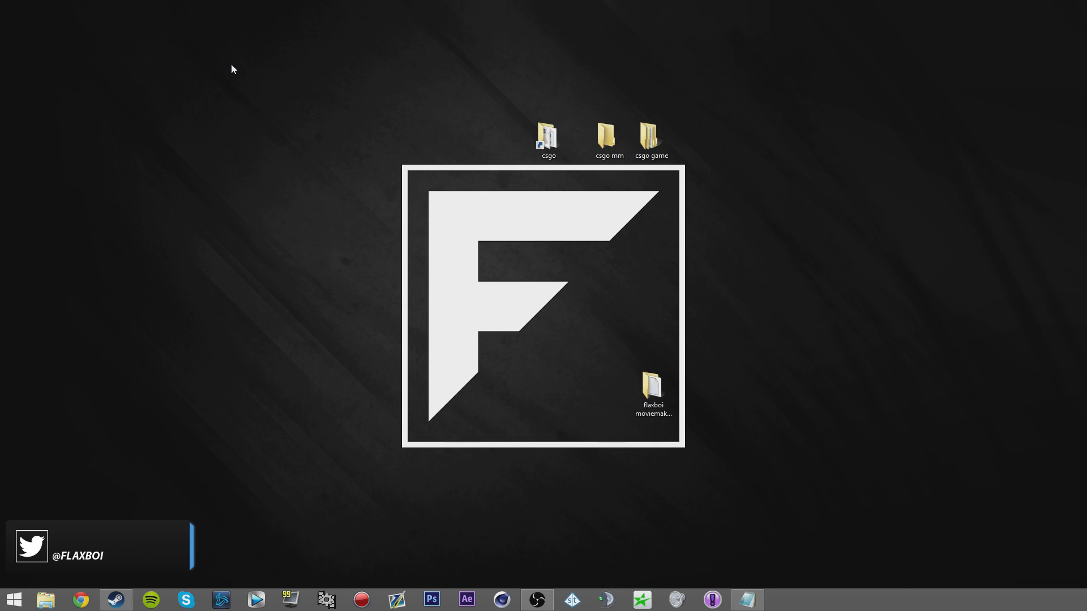
right_click(704, 243)
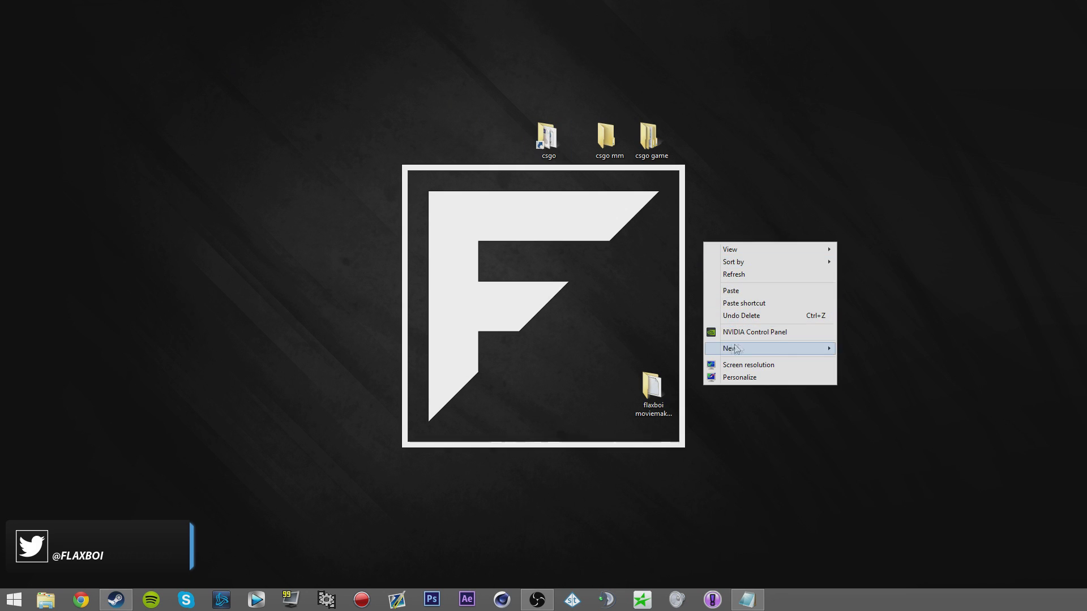
click(571, 164)
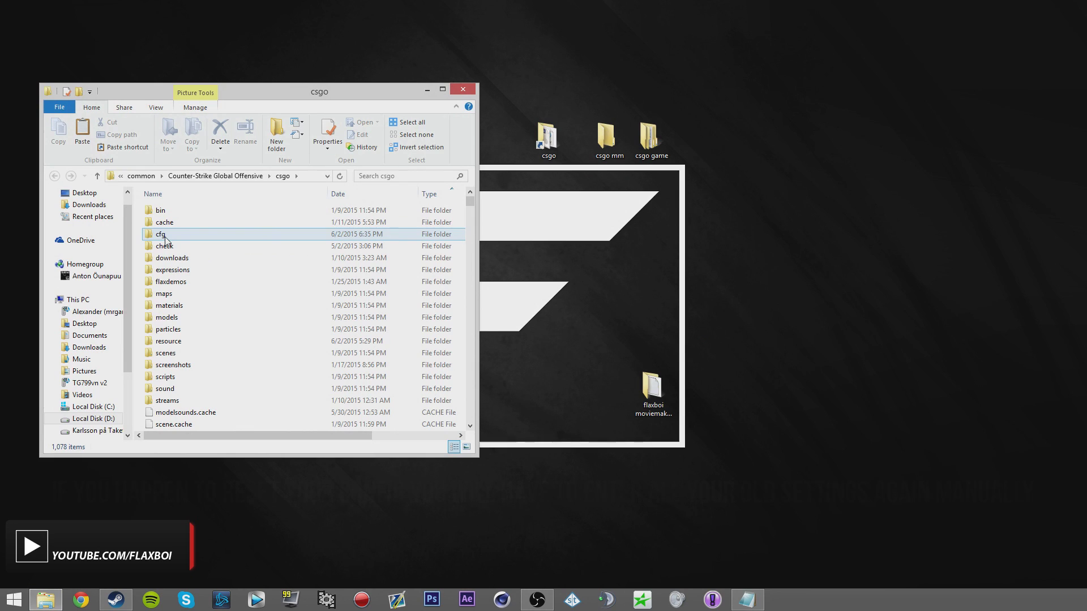
click(464, 90)
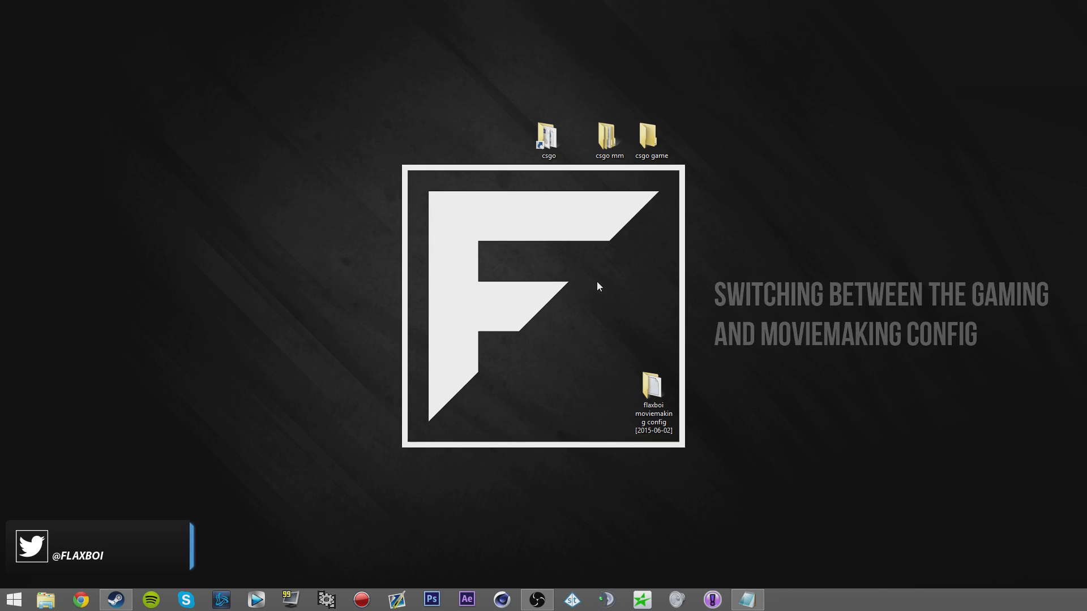
drag(592, 253, 753, 94)
click(618, 235)
click(609, 138)
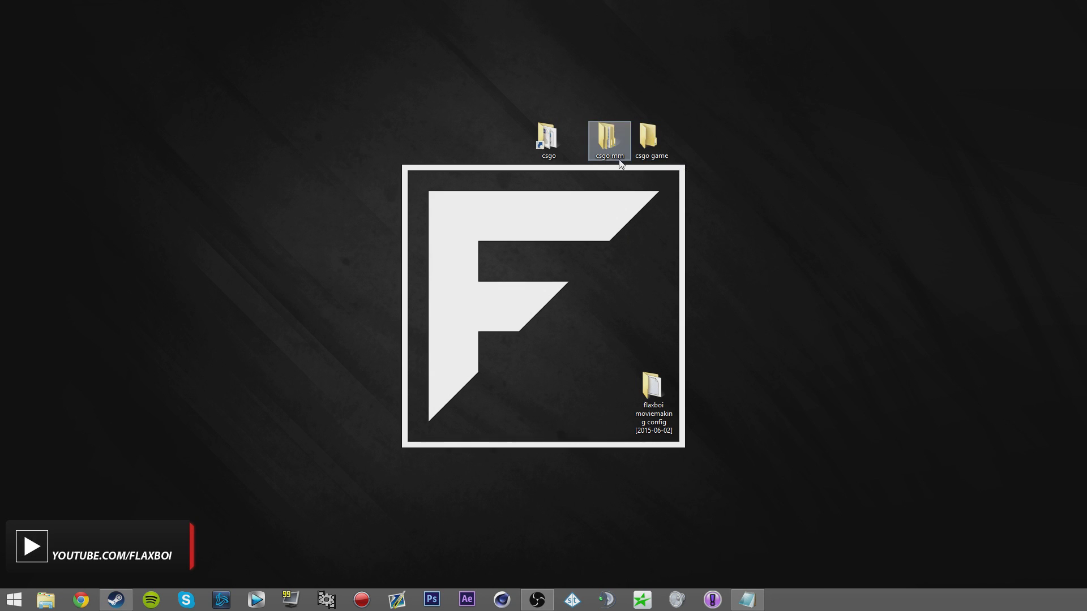
click(681, 184)
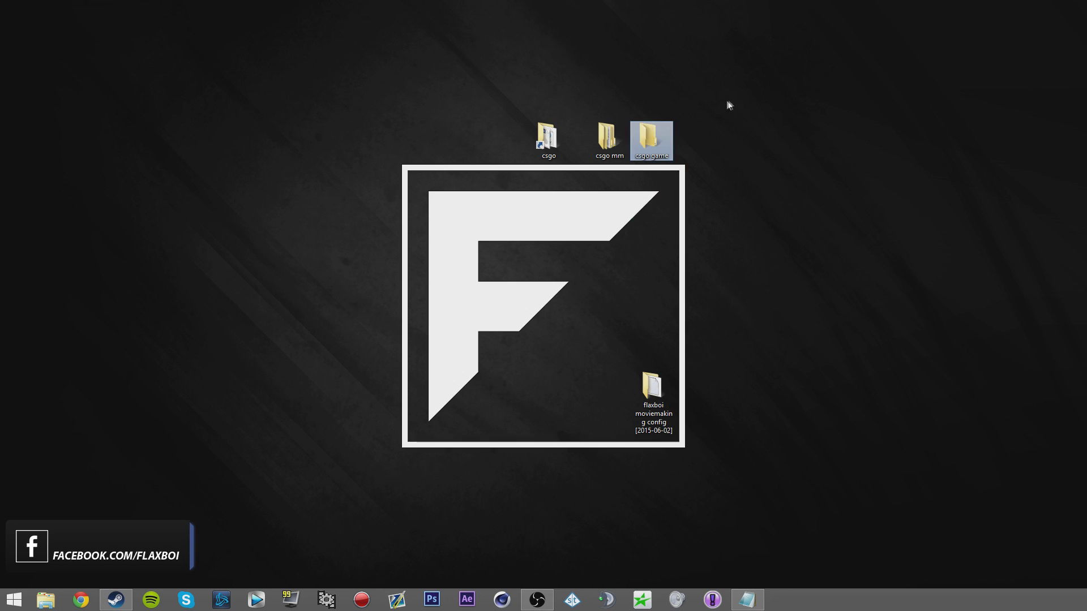
drag(641, 202, 688, 132)
click(814, 223)
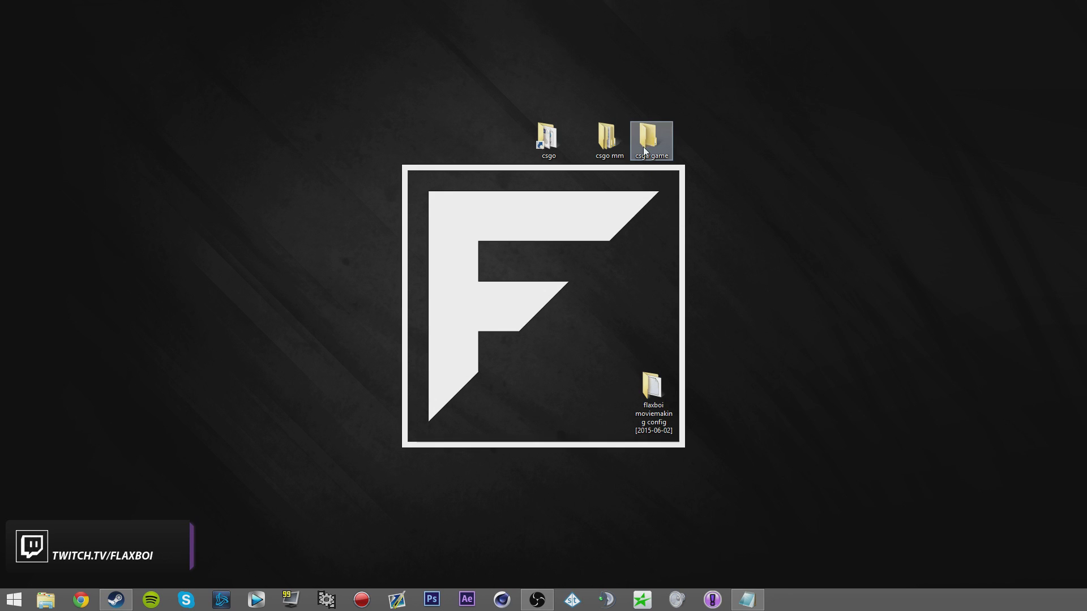
Back up the cfg folder from the csgo directory into the desktop's csgo game folder, and delete the original from csgo.
drag(528, 164, 548, 177)
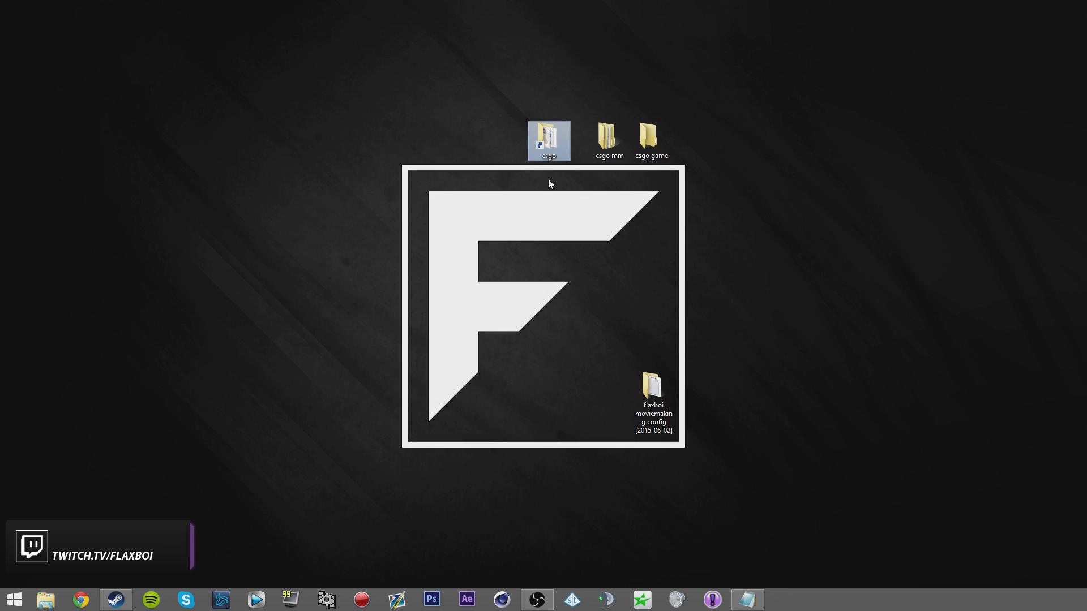
key(Return)
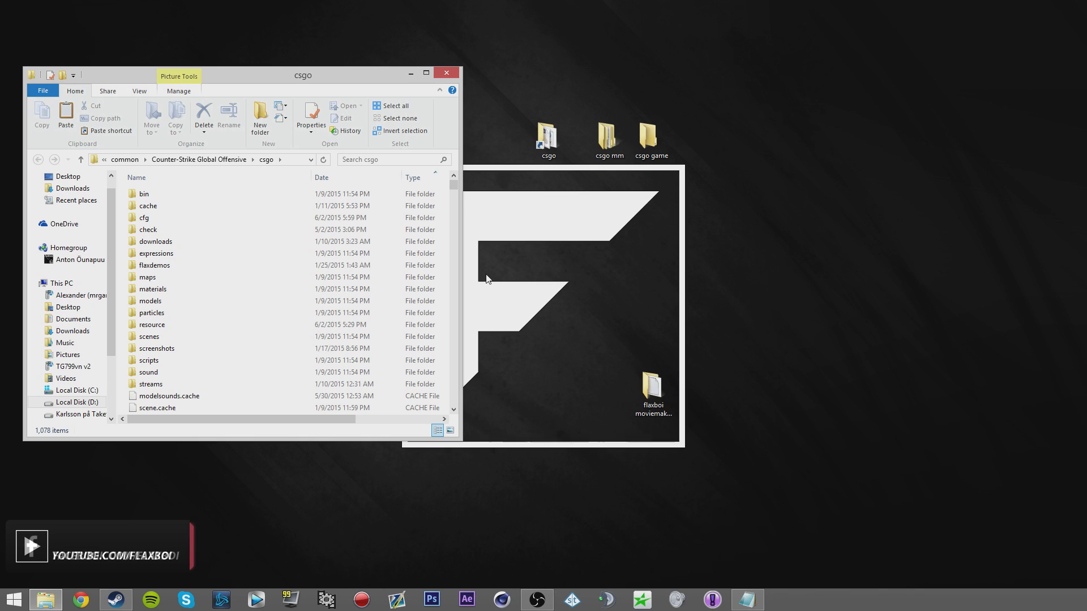
drag(145, 218, 611, 160)
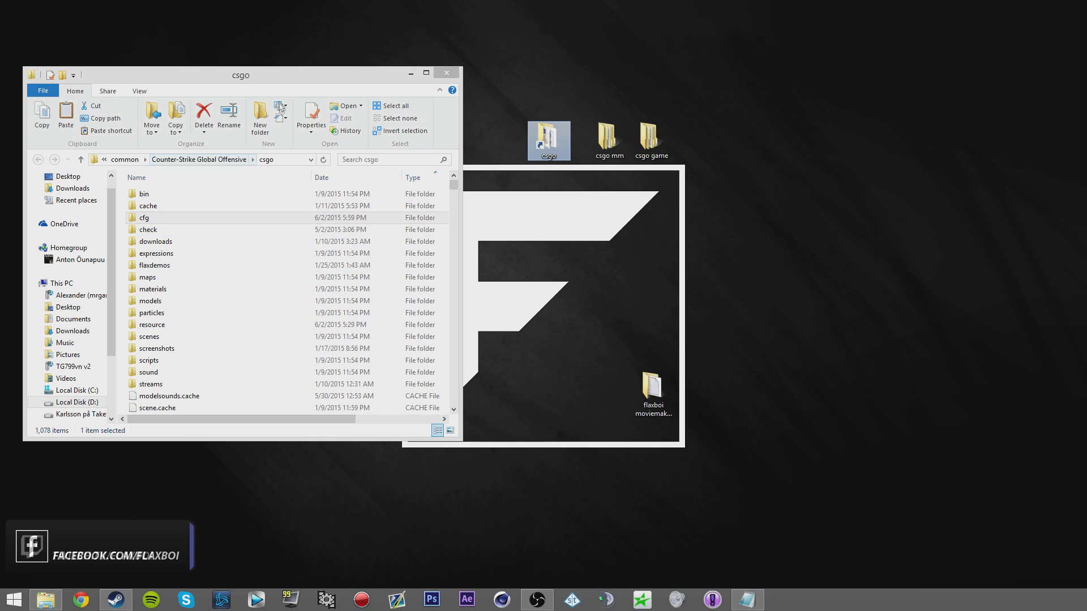
click(270, 75)
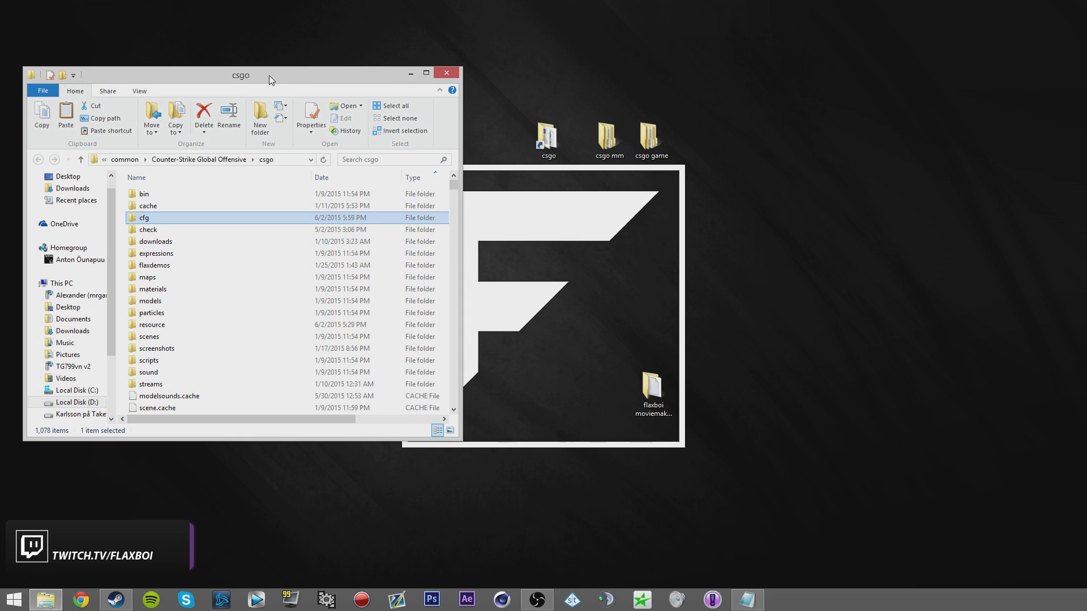
key(Delete)
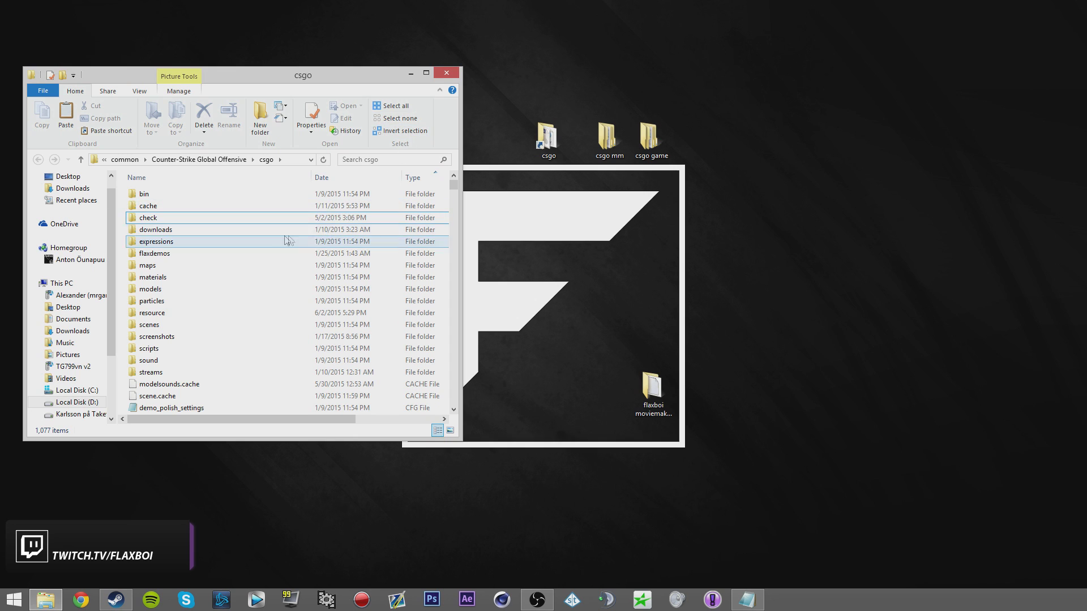
Copy the cfg folder from the desktop's csgo mm folder into the csgo directory and close the csgo mm window.
double_click(607, 136)
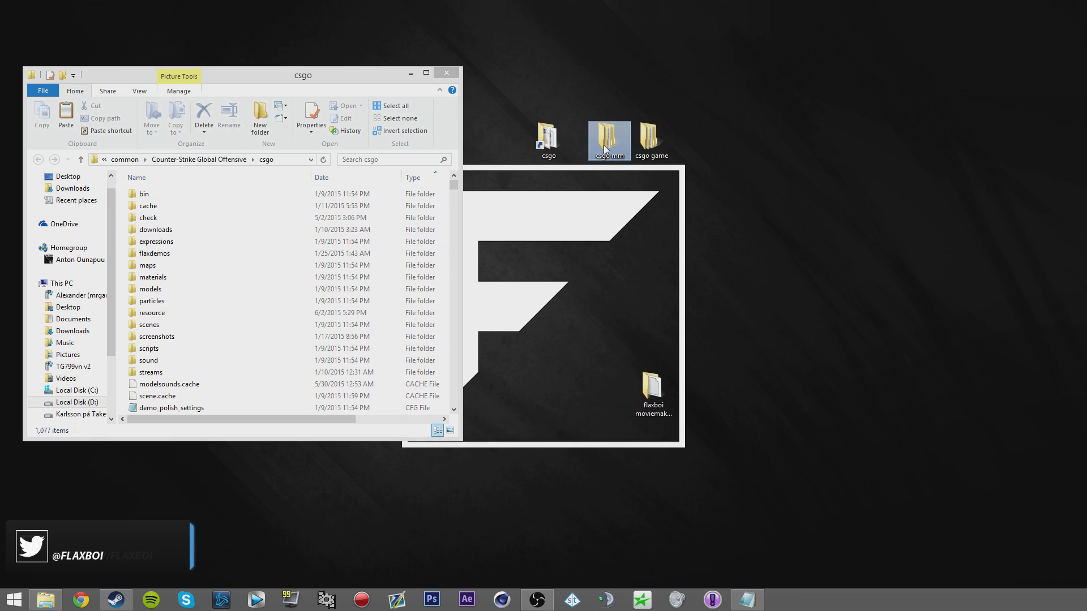
drag(255, 90, 792, 152)
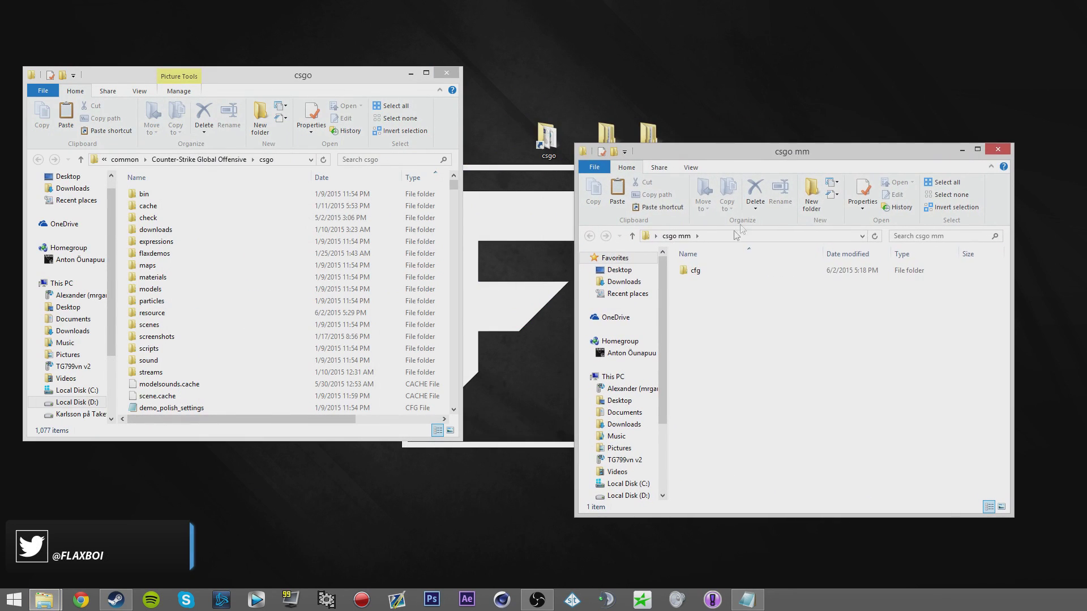
click(694, 270)
drag(695, 270, 303, 405)
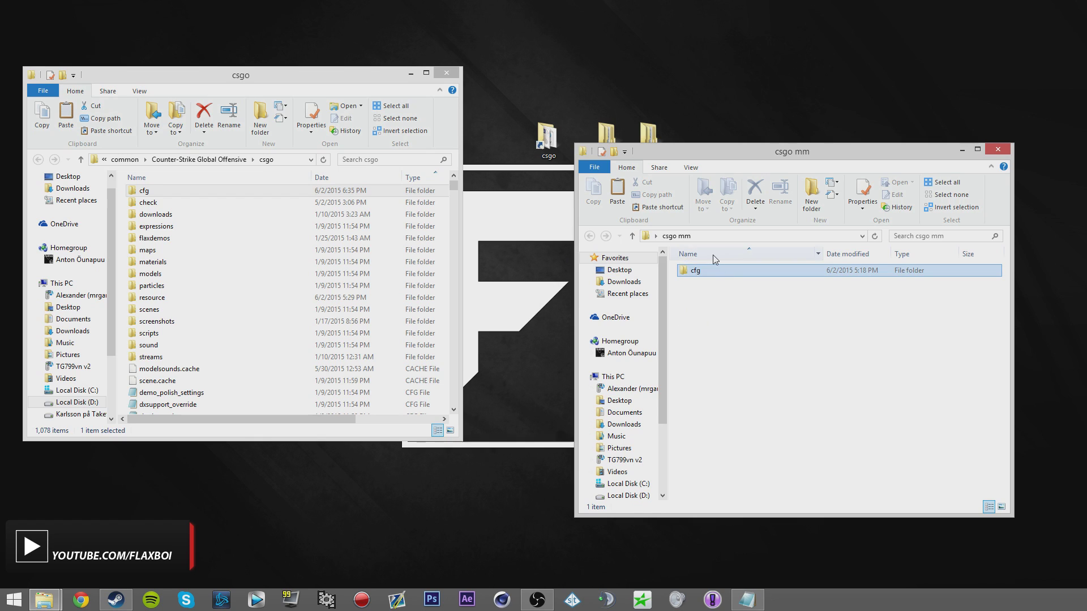
click(997, 149)
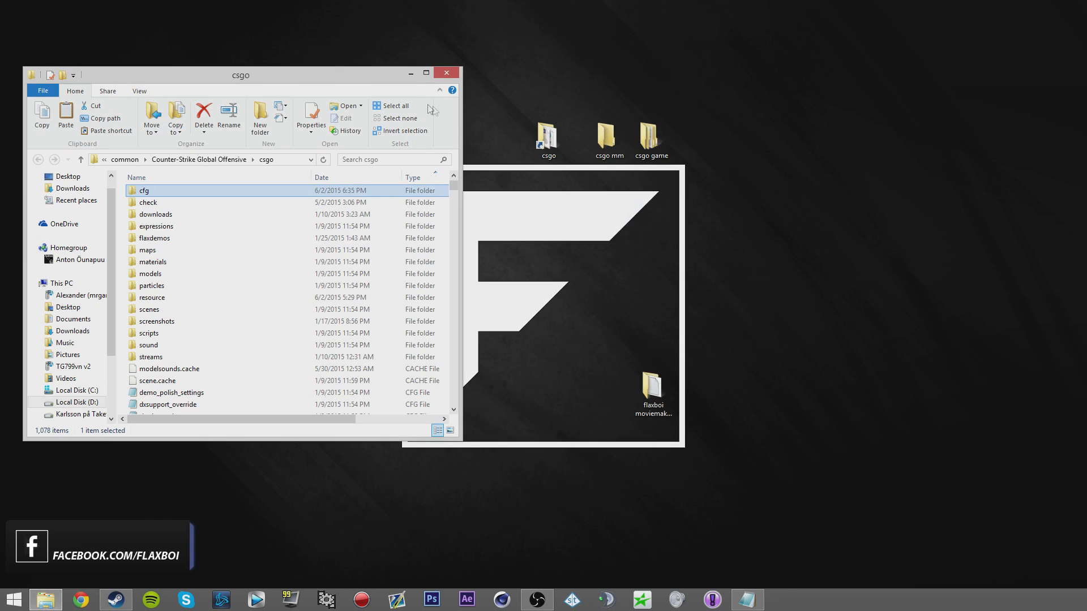
scroll(307, 231, up, 1)
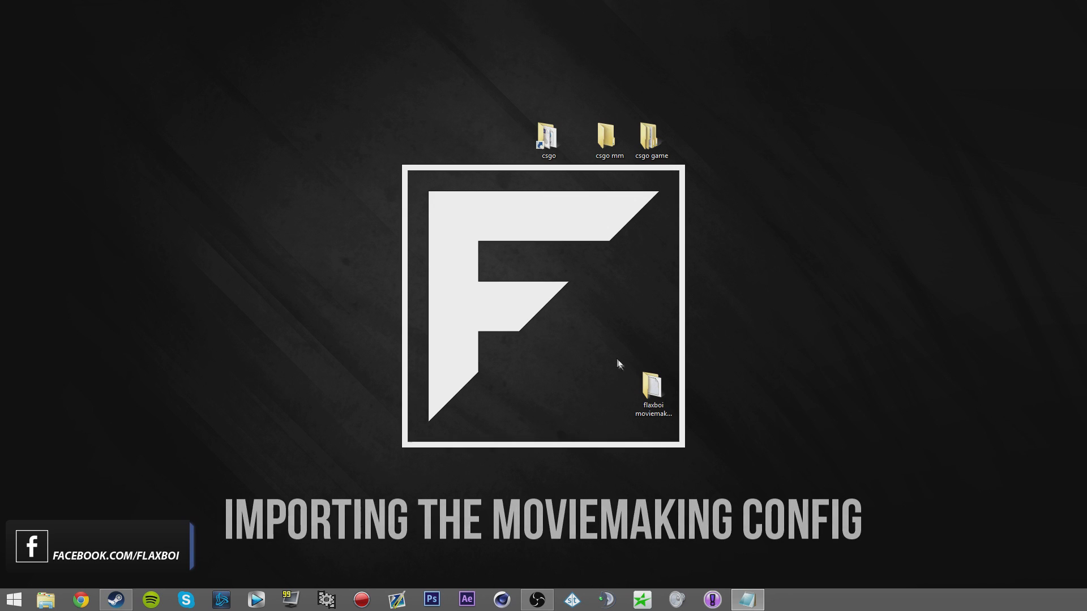
Examine the config and flax files in the cfg folder of flaxboi moviemaking config [2015-06-02].
double_click(651, 389)
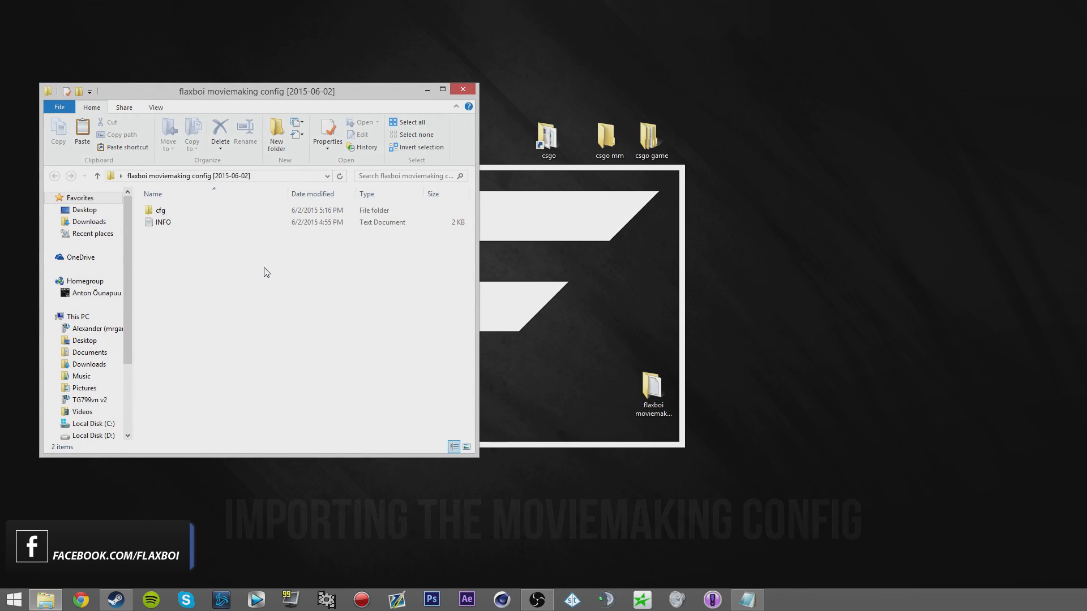
click(162, 212)
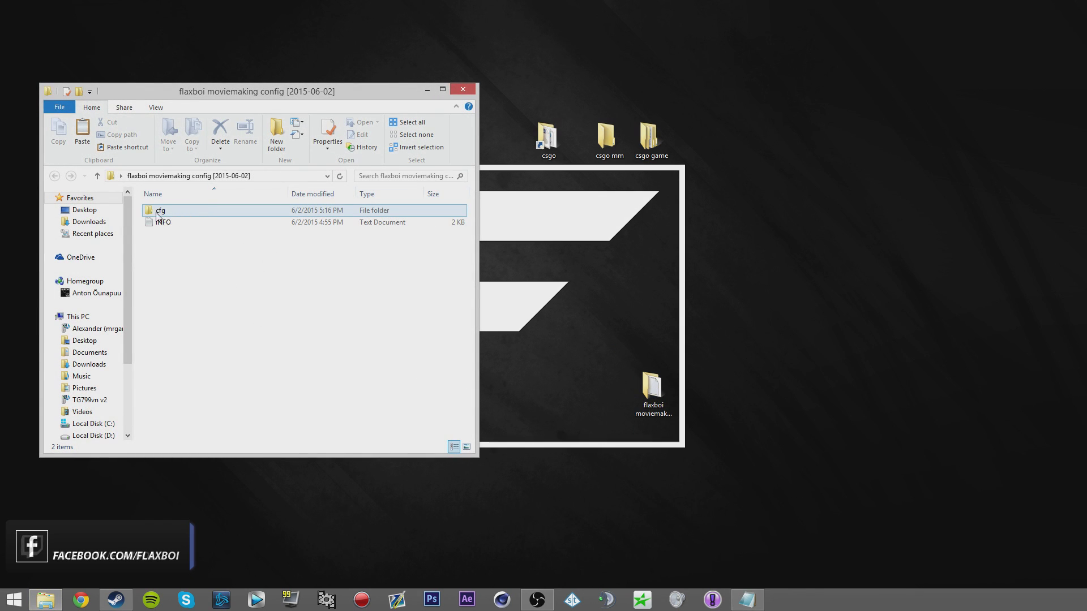
double_click(167, 213)
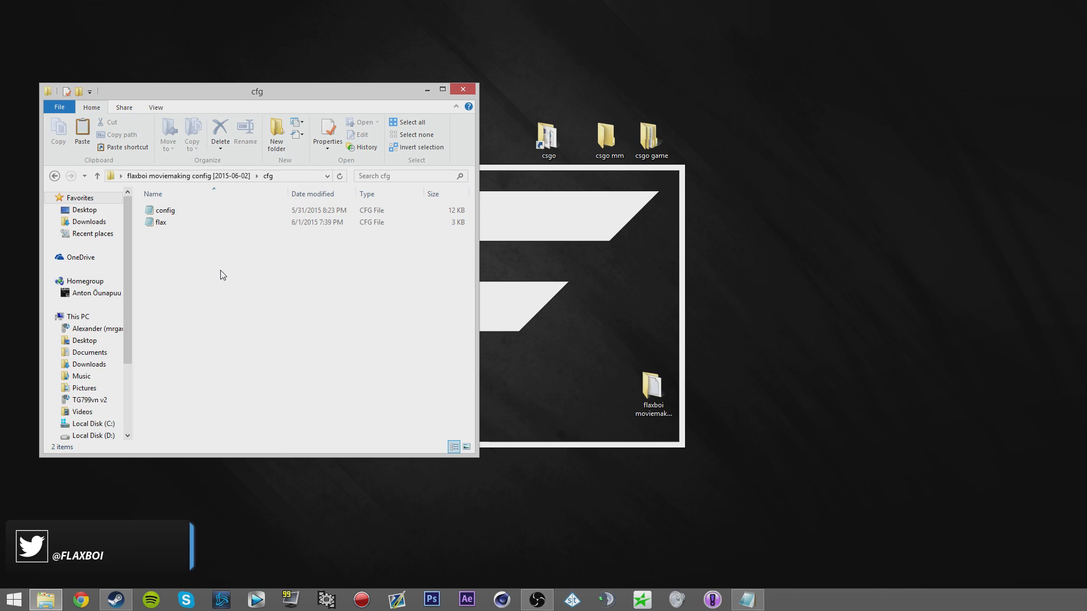
click(158, 225)
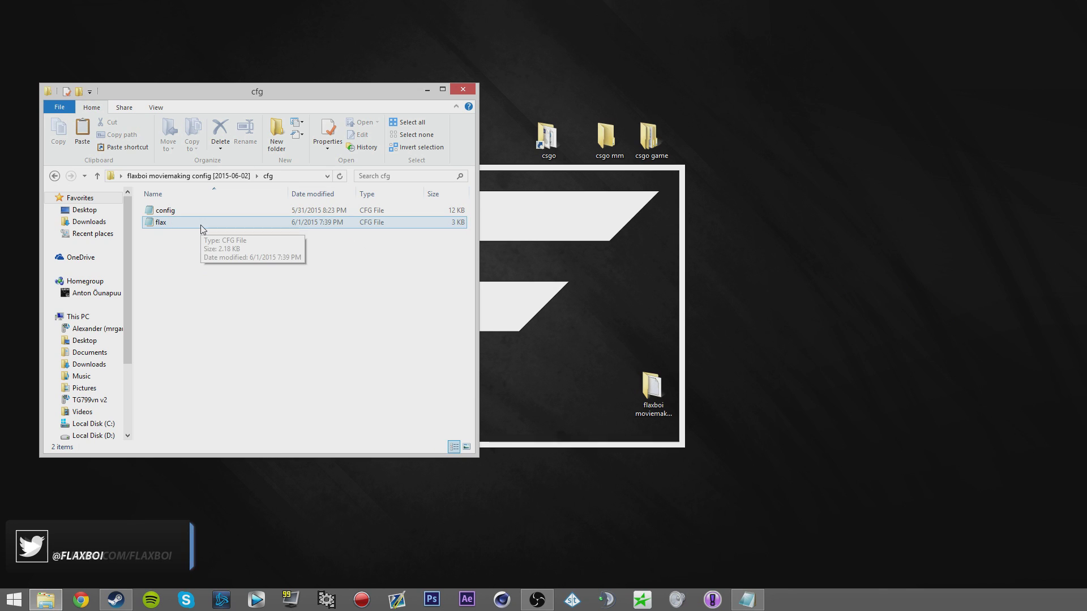
click(167, 212)
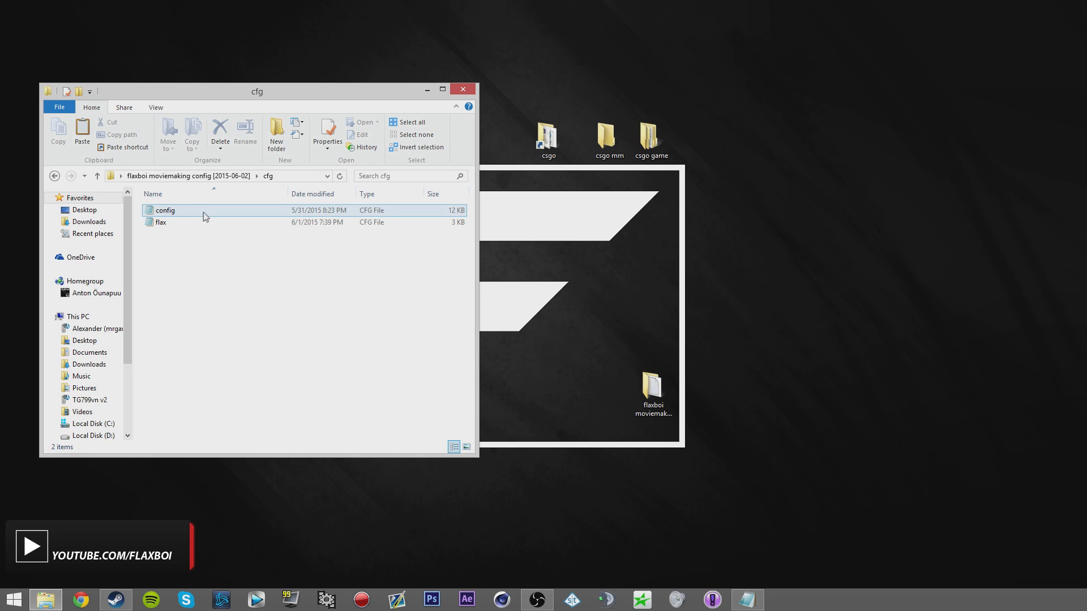
click(303, 287)
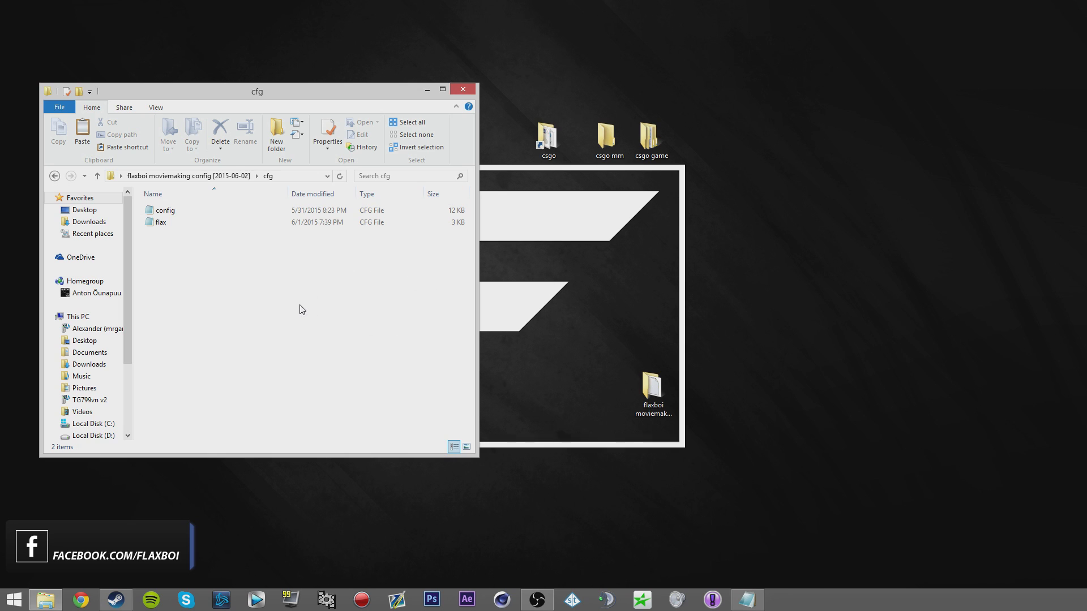
double_click(201, 222)
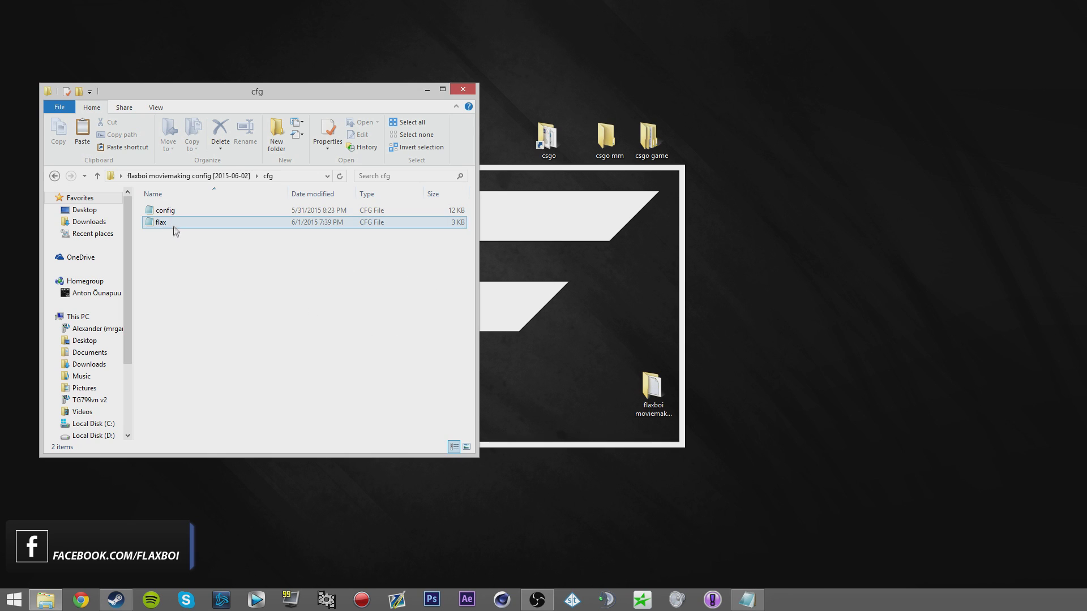
click(427, 89)
drag(599, 191, 599, 258)
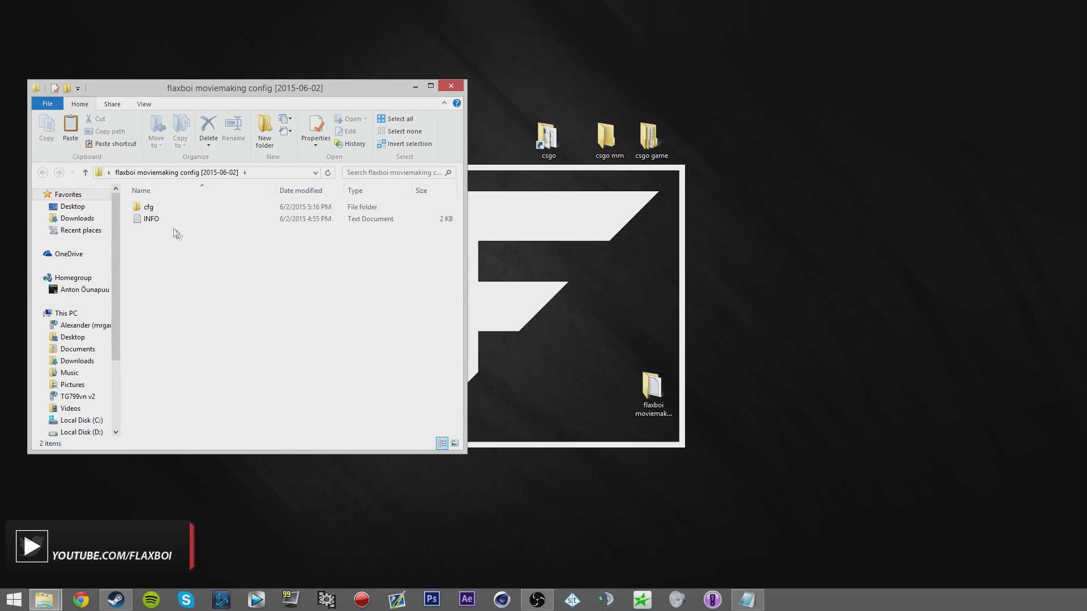
Copy the cfg folder from flaxboi moviemaking config [2015-06-02] into the csgo directory through its desktop shortcut.
click(150, 211)
drag(151, 214, 547, 146)
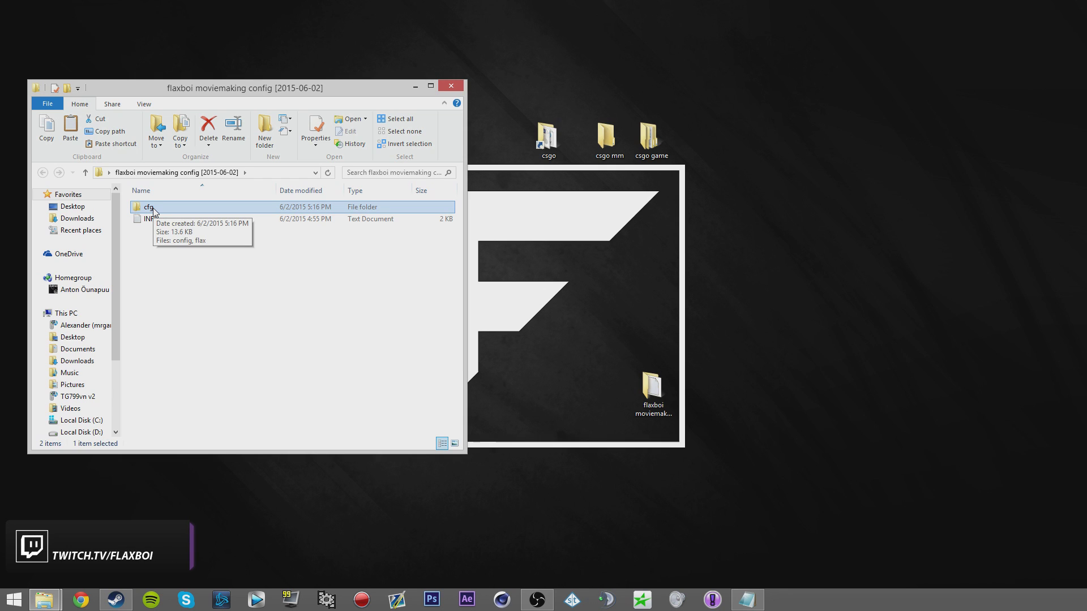
drag(152, 212, 545, 145)
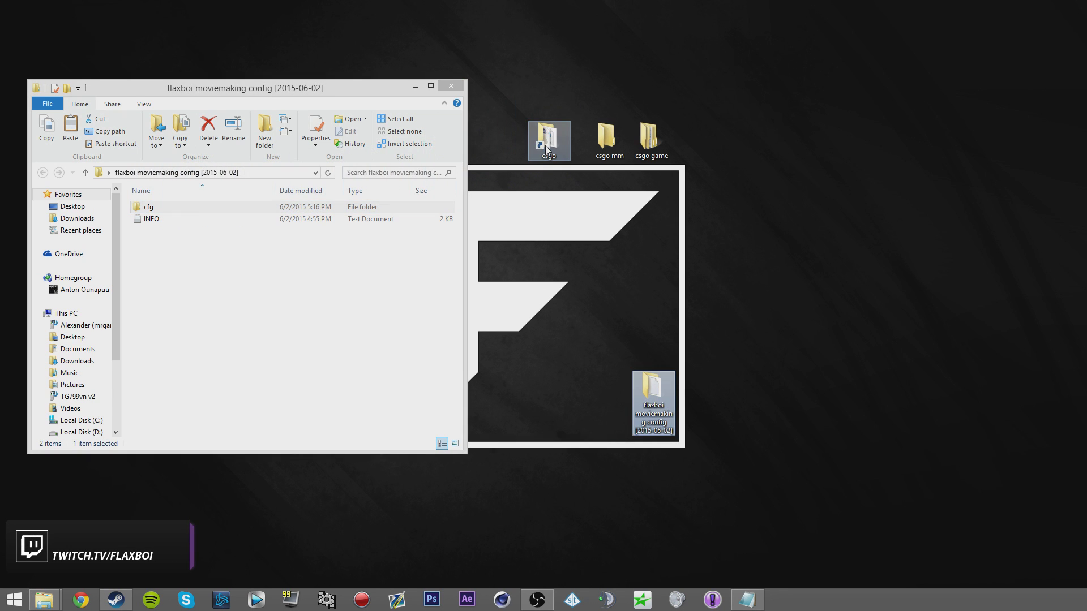
Close the flaxboi config folder, execute the flaxboi config in the Counter-Strike: Global Offensive console, and close the console.
click(451, 86)
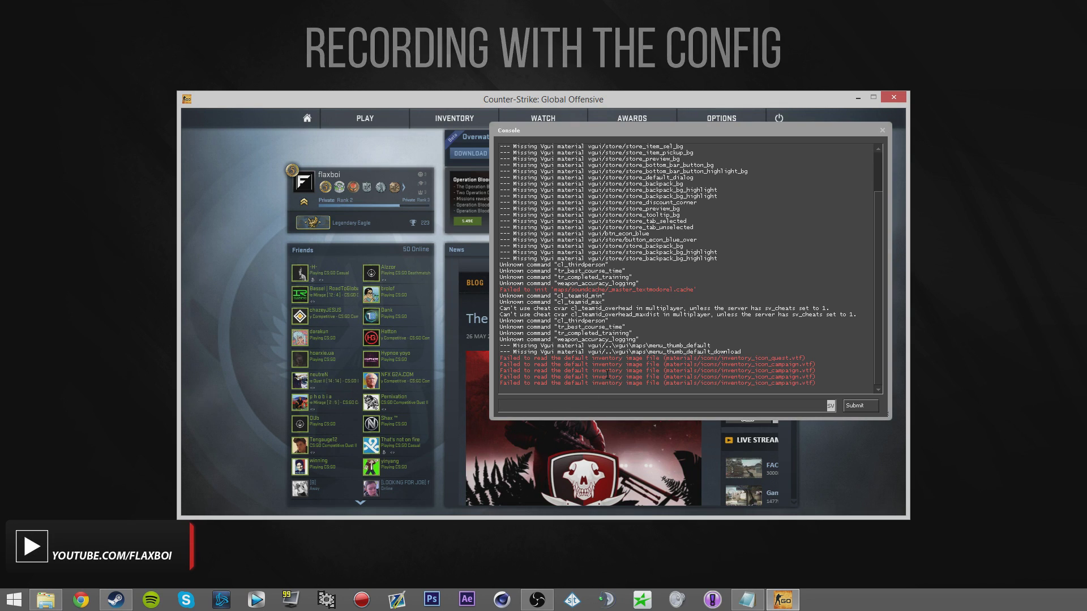
text(exec flaxboi)
key(Return)
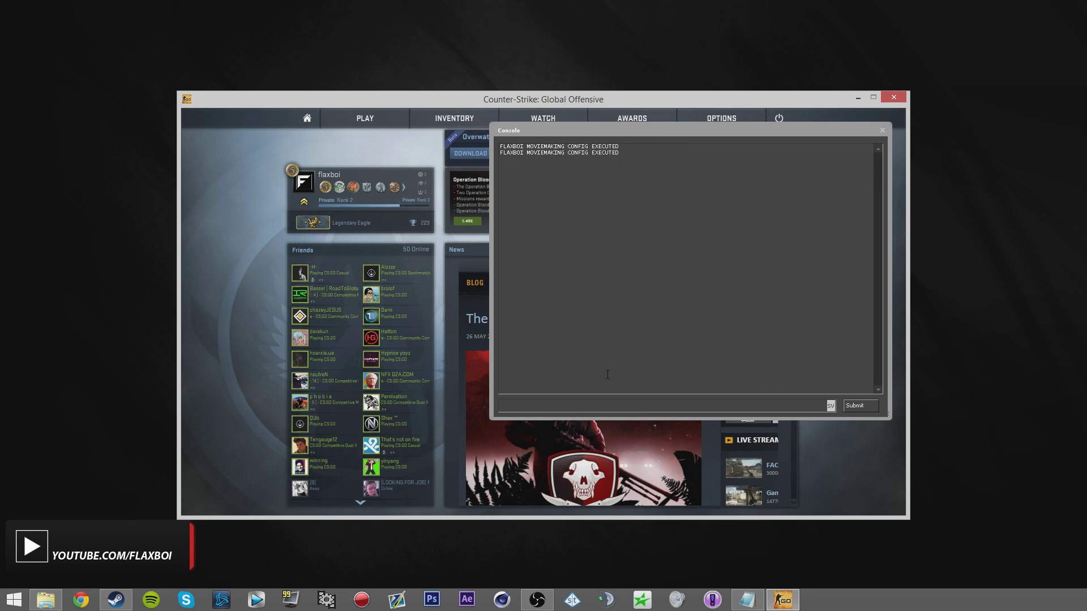
drag(639, 151, 499, 153)
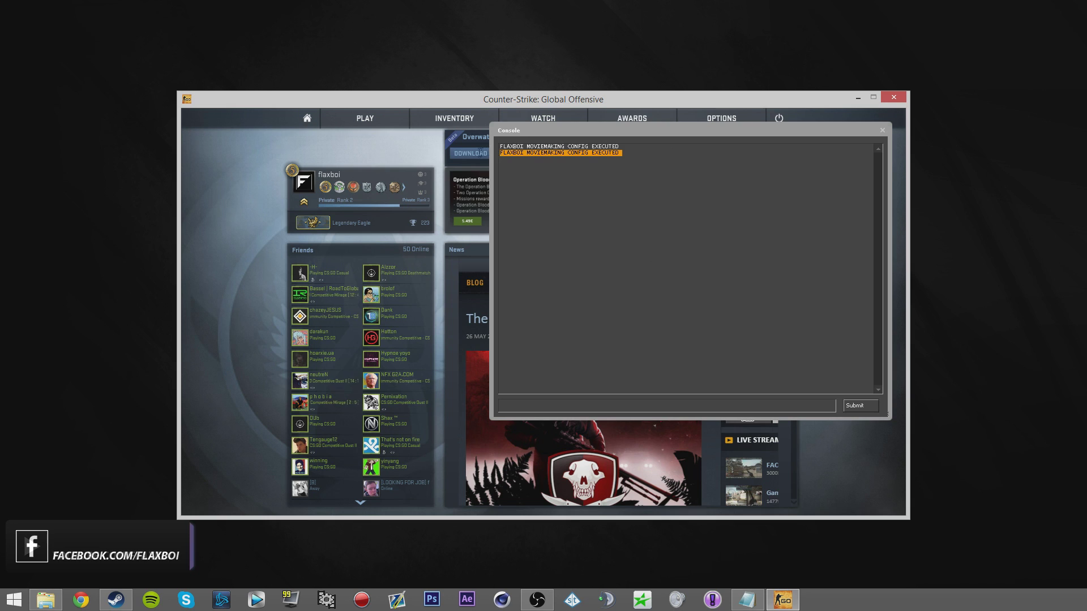
click(881, 131)
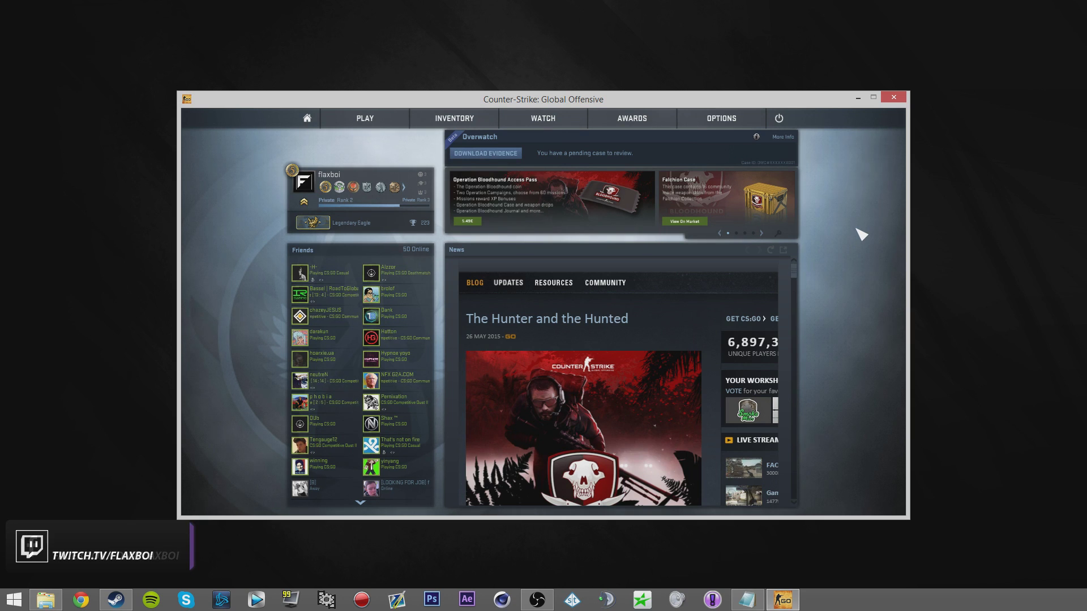
Load the second calle_mirage_wallbang demo from the csgo folder into Demo Playback and toggle the playback controls around viewing it.
mouse_move(722, 120)
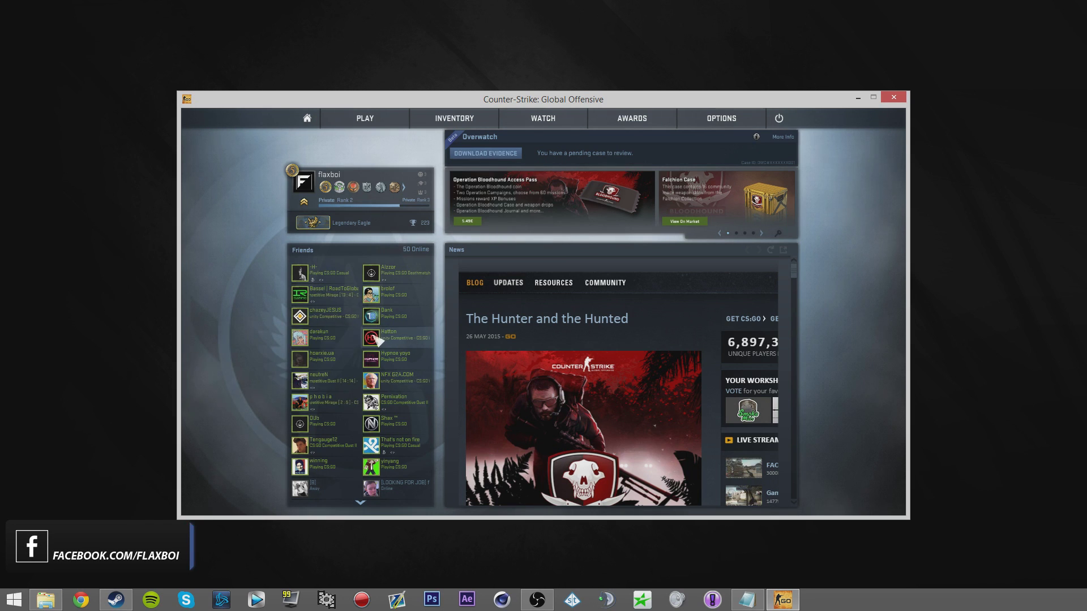
key(shift+F2)
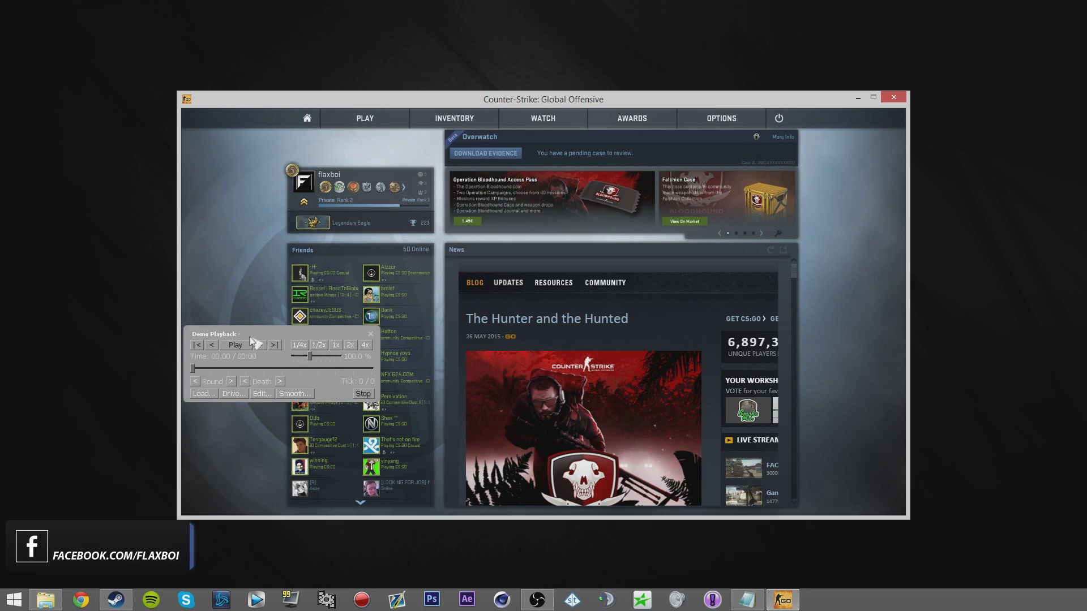
drag(251, 340, 258, 302)
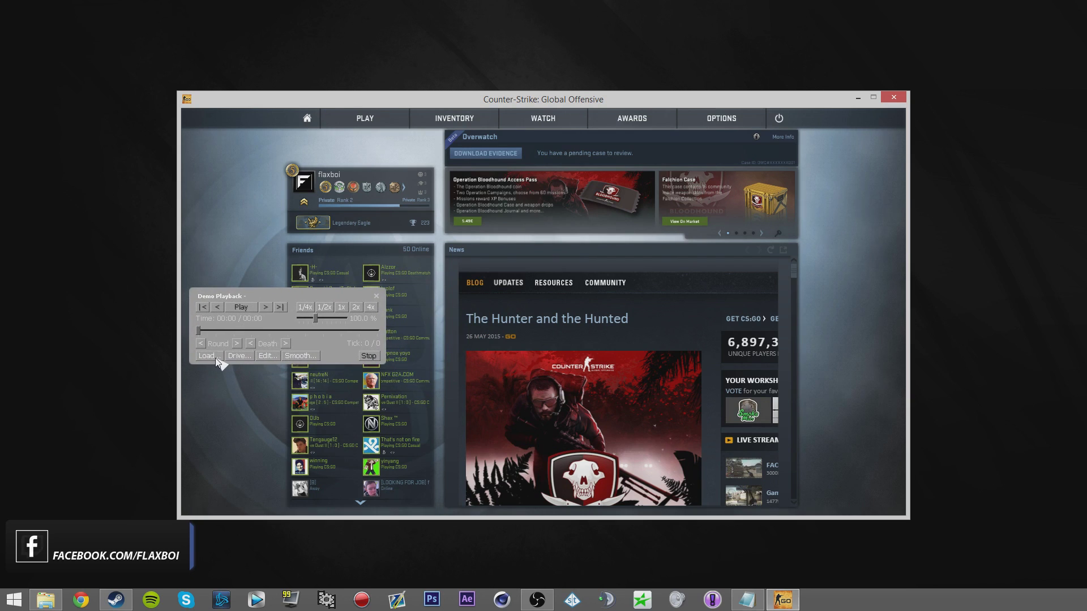
click(215, 358)
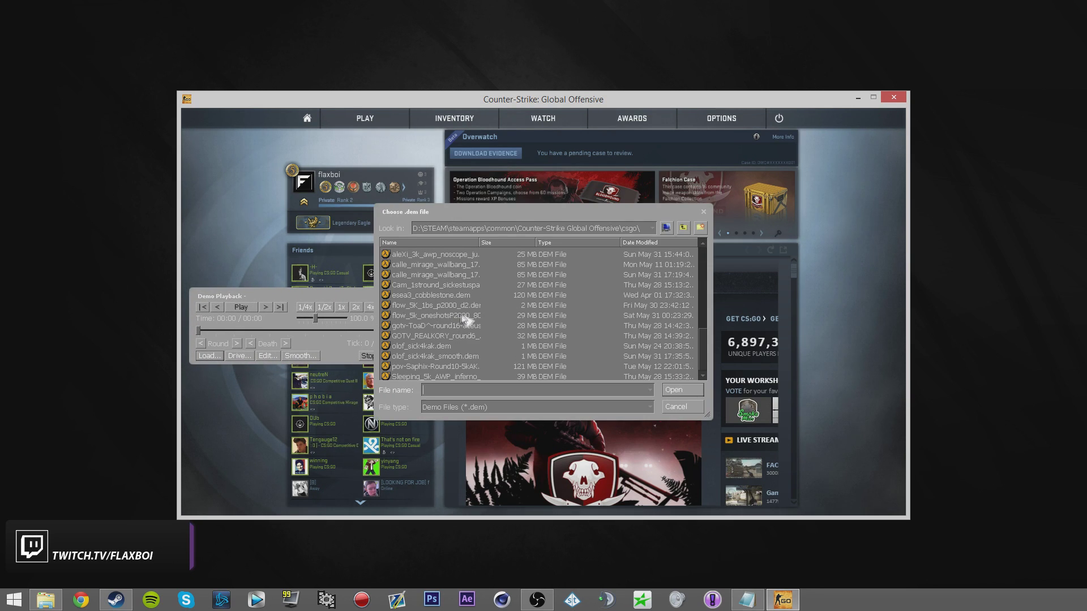
scroll(520, 318, up, 10)
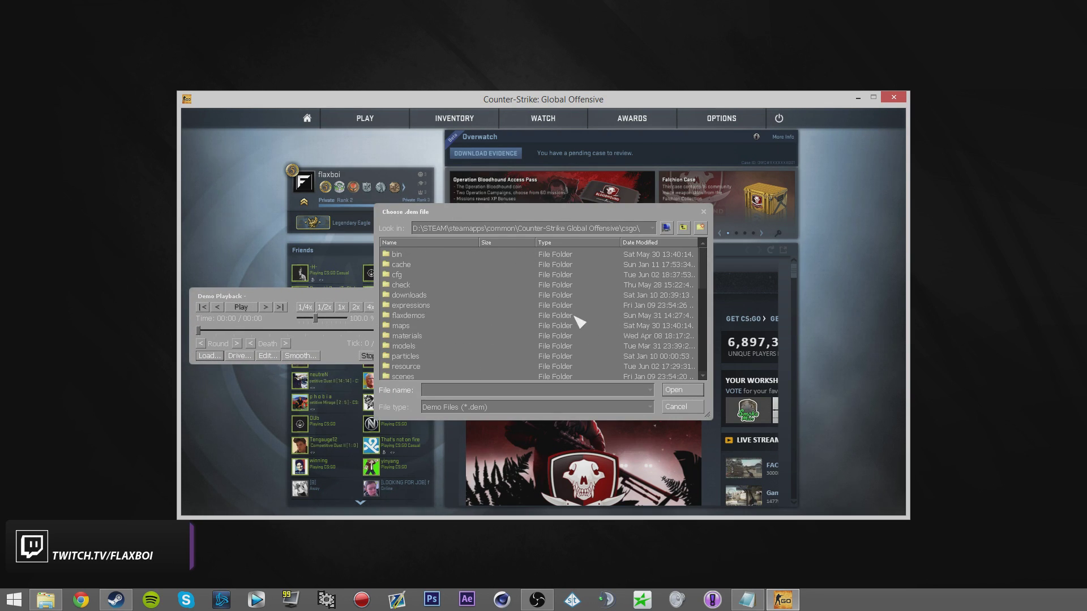
scroll(513, 328, down, 3)
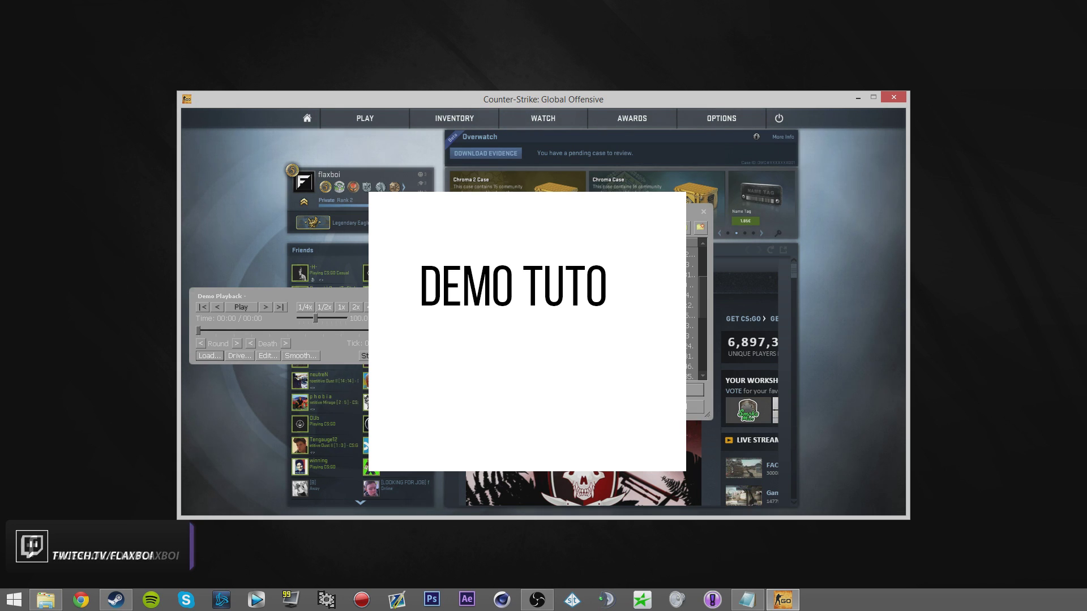
scroll(583, 351, down, 1)
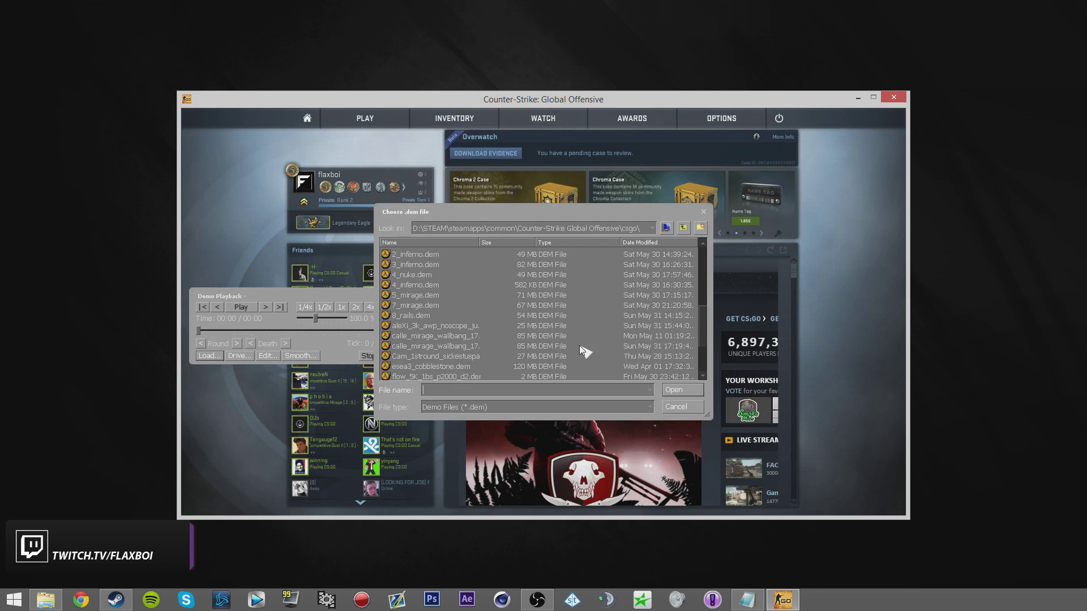
double_click(456, 346)
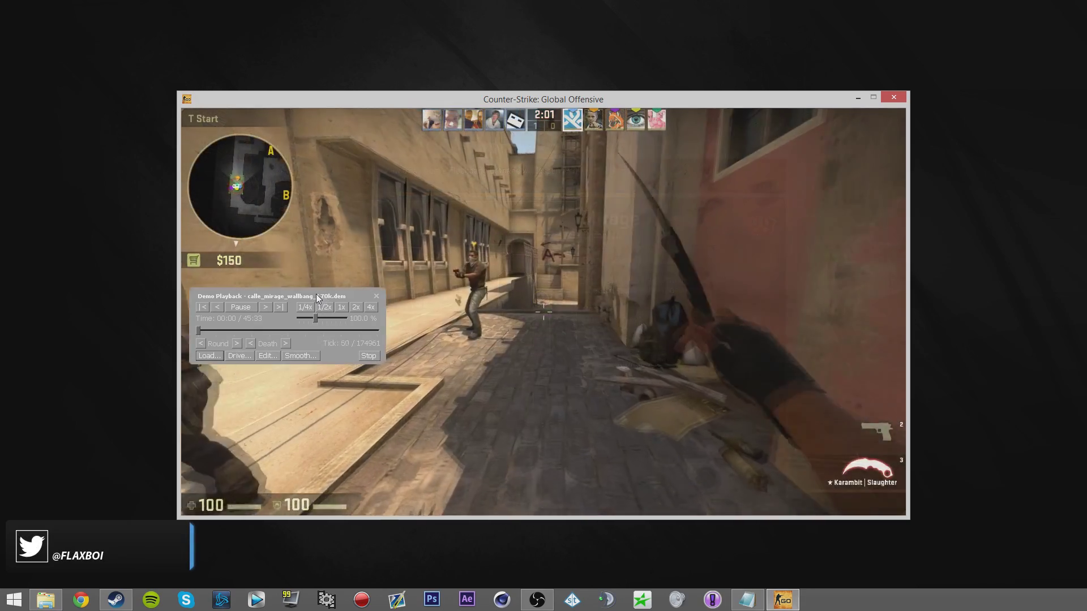
key(shift+F2)
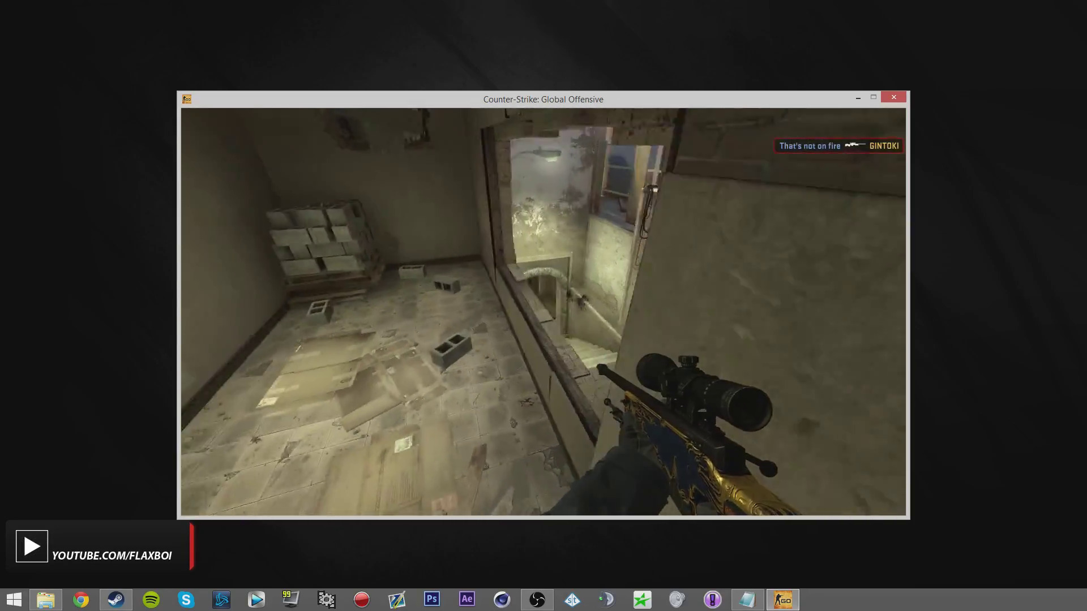
key(shift+F2)
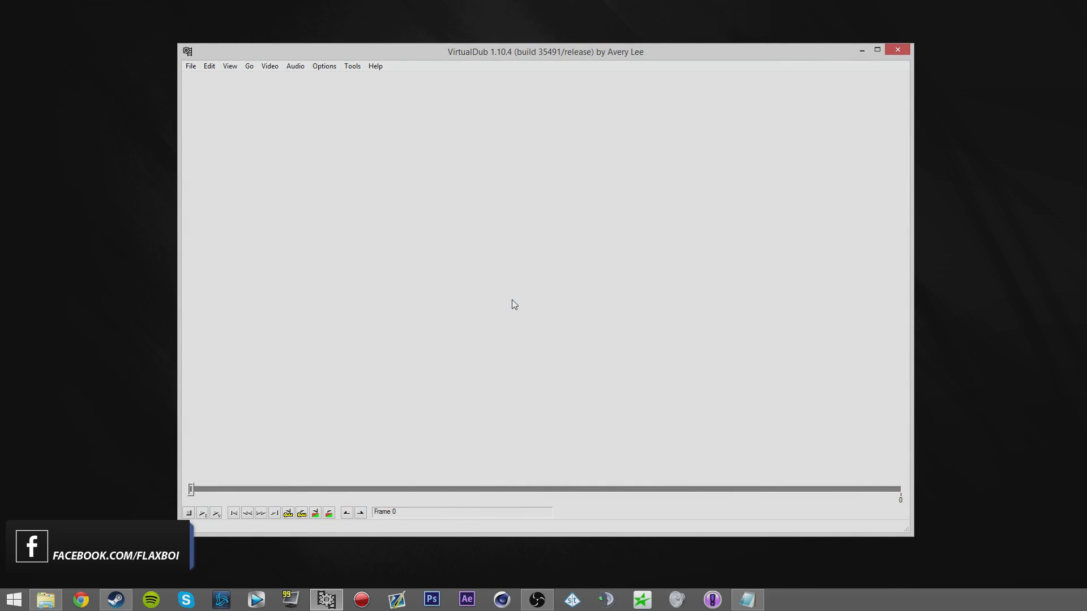
Switch to VirtualDub and open the image sequence starting at a0000.tga from the csgo folder.
click(191, 66)
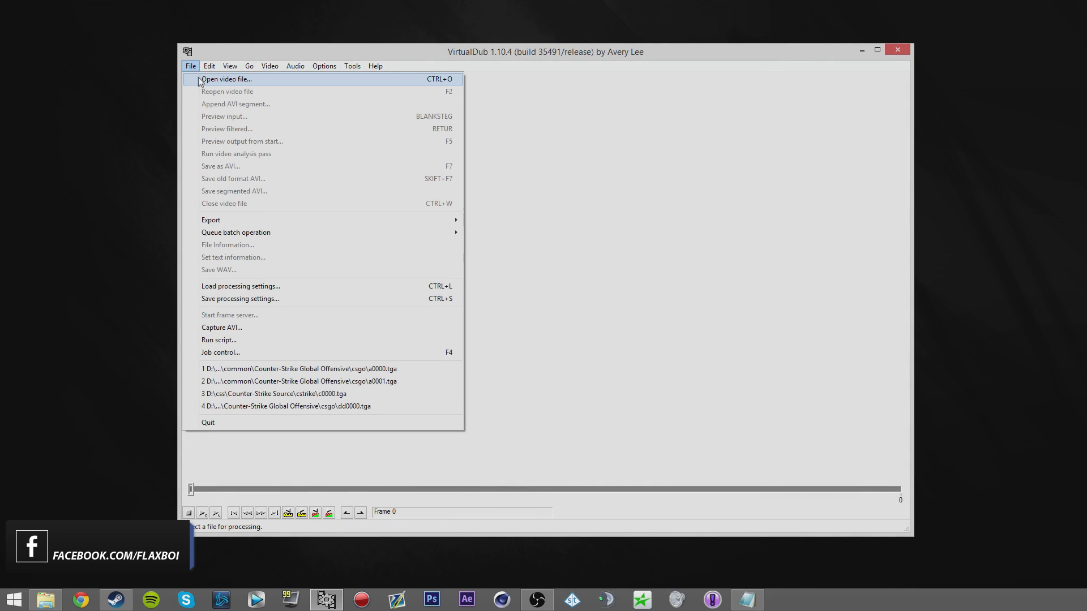
click(229, 79)
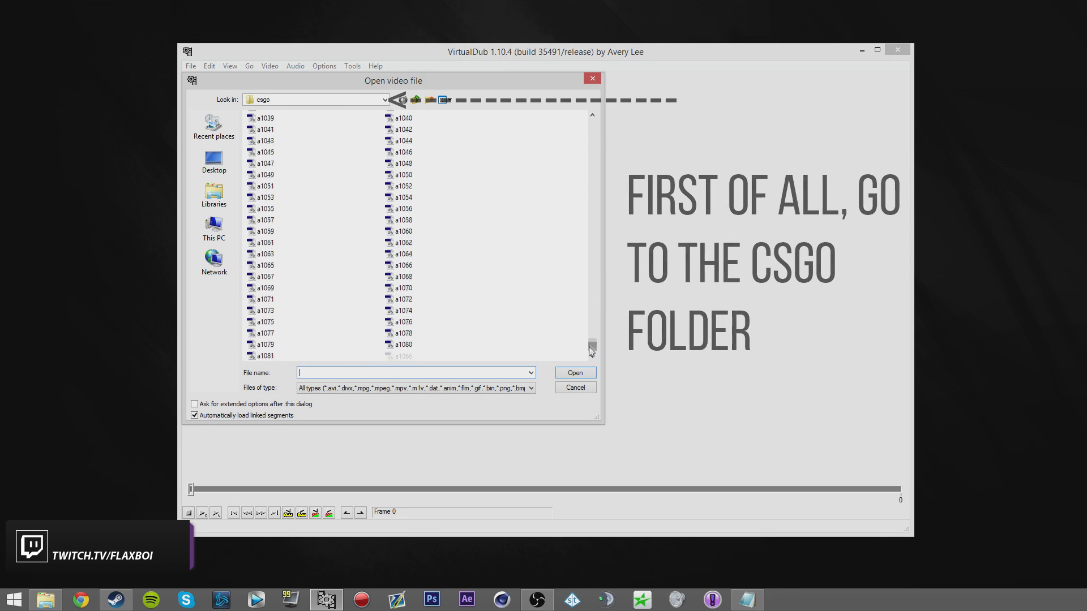
scroll(469, 283, up, 20)
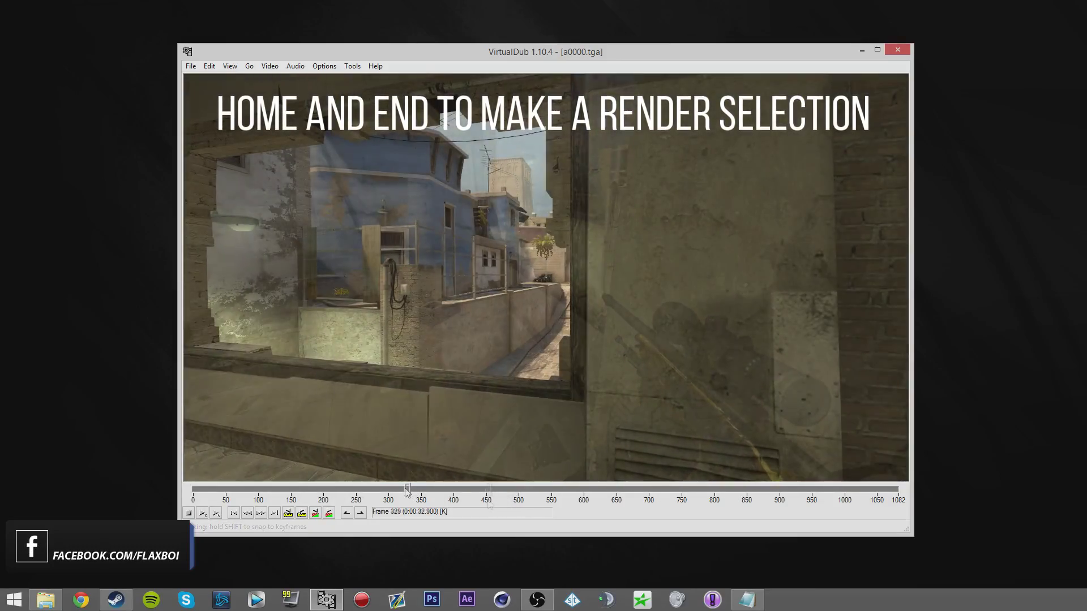
Mark frames 322 to 962 of the sequence as the render selection.
key(Home)
mouse_move(408, 491)
mouse_down()
mouse_move(525, 373)
mouse_move(555, 396)
mouse_move(759, 436)
mouse_move(308, 439)
mouse_move(735, 463)
mouse_move(356, 453)
mouse_move(633, 454)
mouse_move(686, 465)
mouse_move(431, 481)
mouse_move(573, 478)
mouse_move(560, 490)
mouse_move(510, 490)
mouse_move(573, 491)
mouse_move(403, 492)
mouse_move(565, 494)
mouse_move(294, 490)
mouse_move(821, 497)
mouse_up()
key(End)
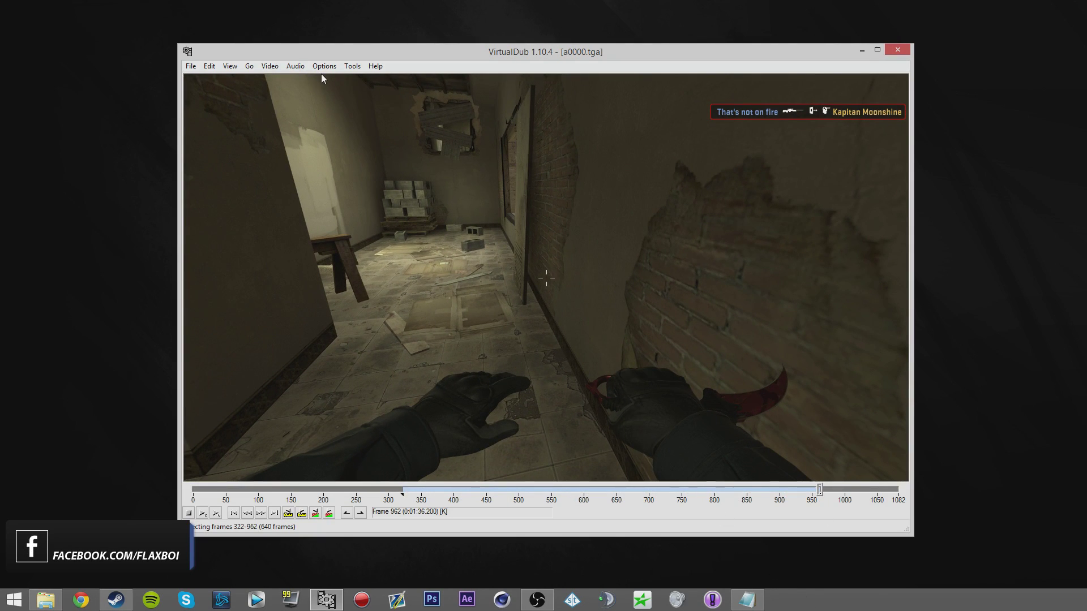
Override the sequence's source frame rate with a custom fps value, keeping all frames processed.
click(270, 66)
click(280, 92)
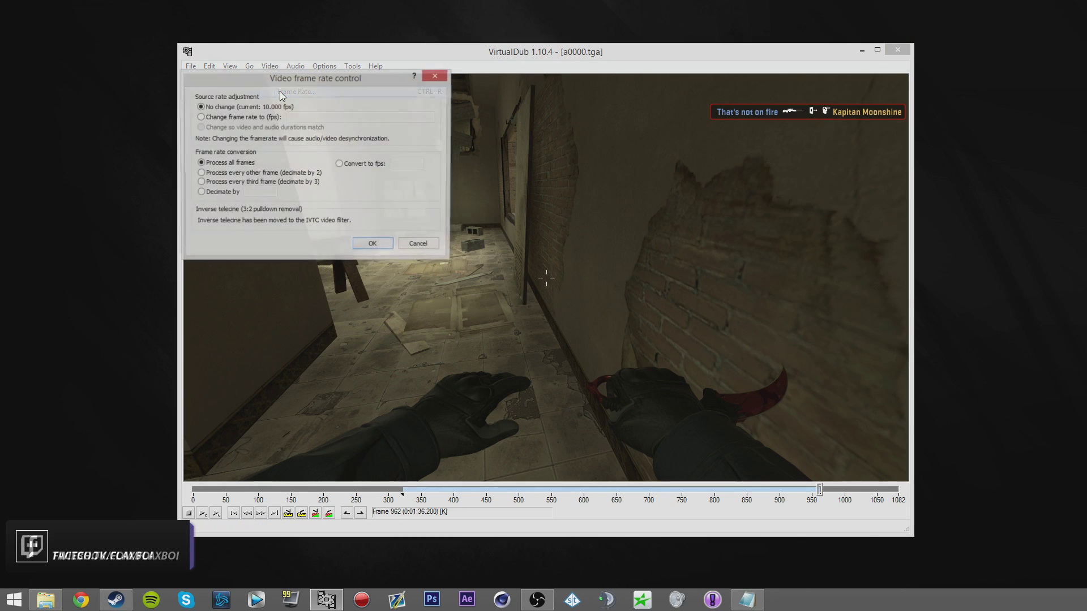
click(201, 118)
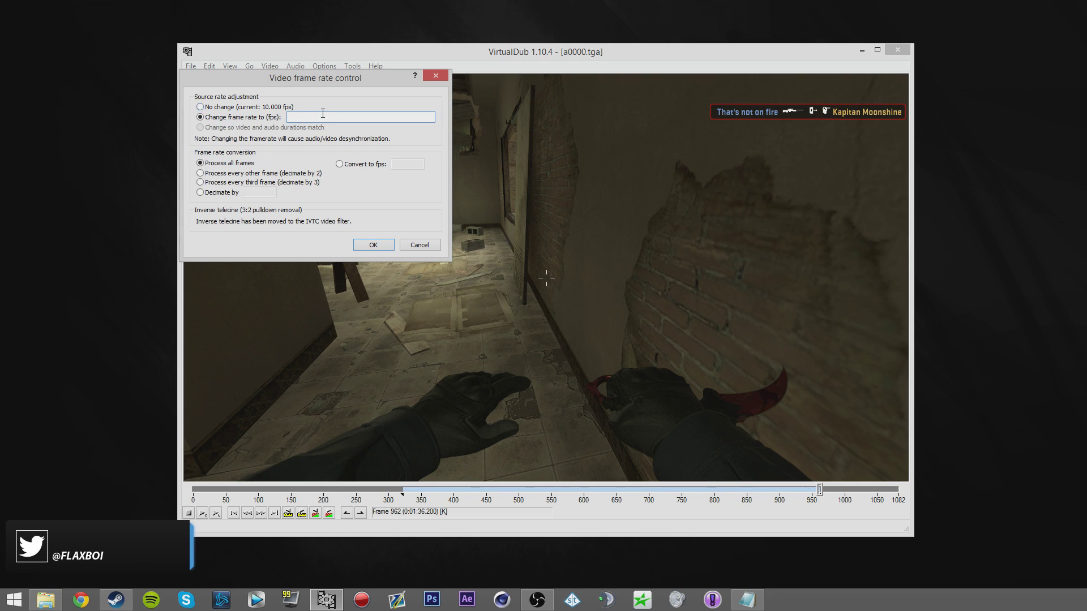
click(376, 246)
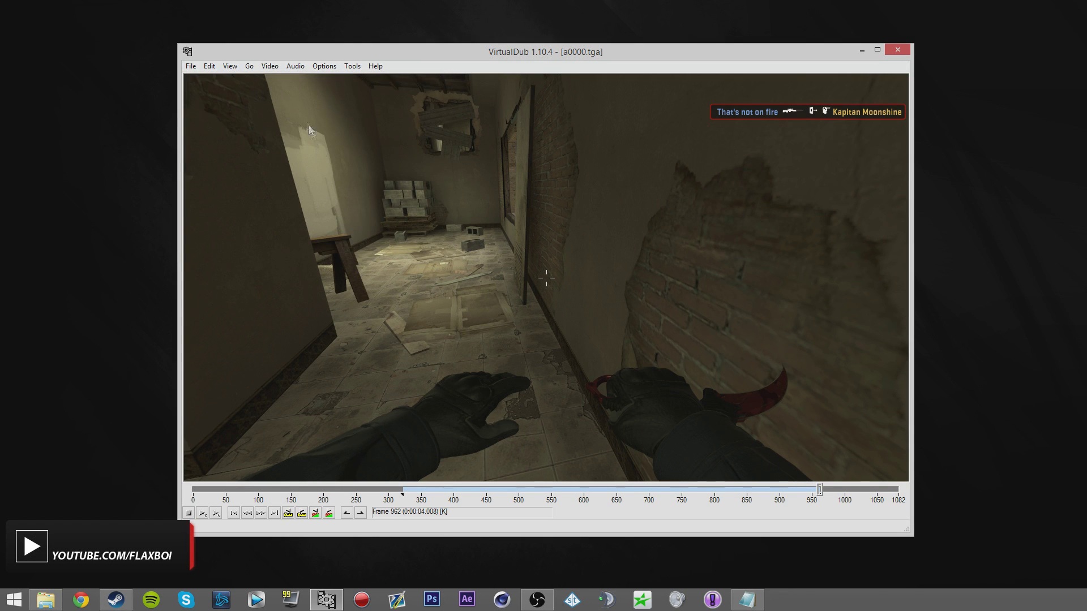
Set the video color depth to 24 bit RGB (888) for both decompression and output.
click(270, 66)
click(278, 104)
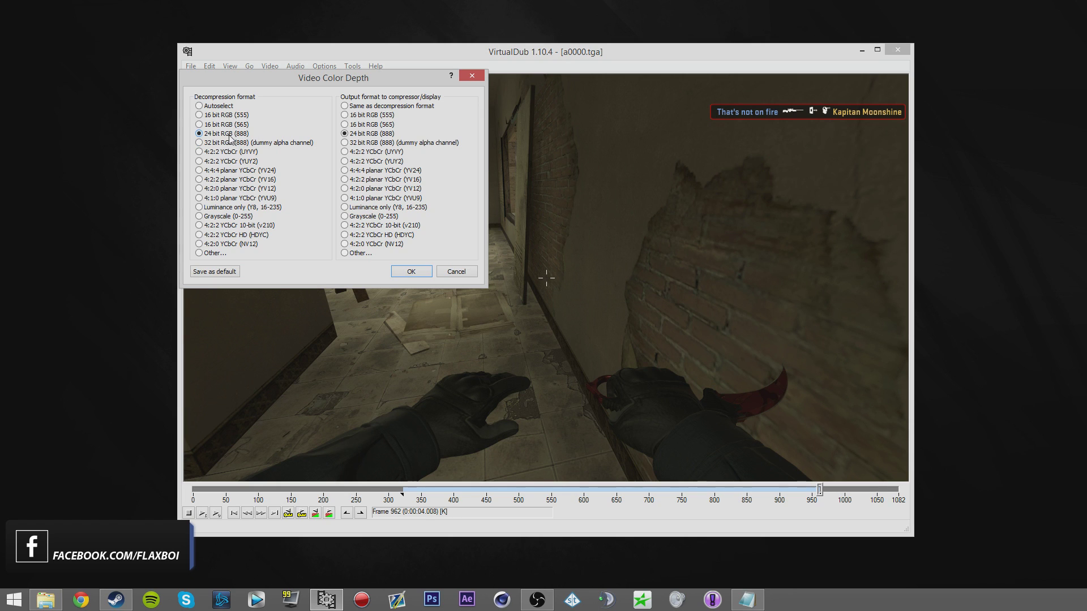
click(403, 272)
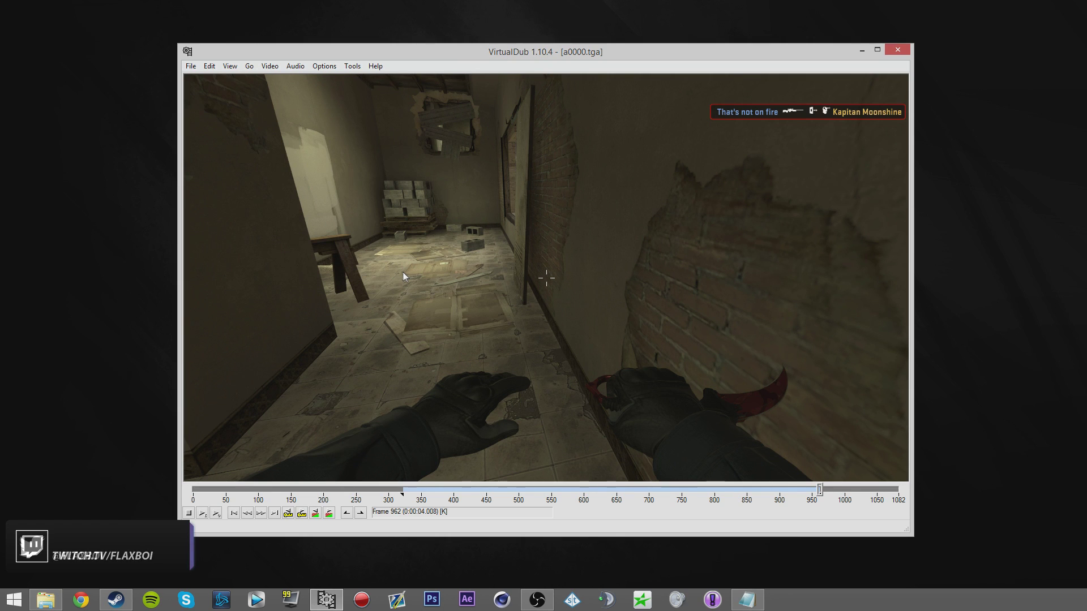
Use the audio file a from the csgo folder as the soundtrack, with audio in full processing mode.
click(295, 65)
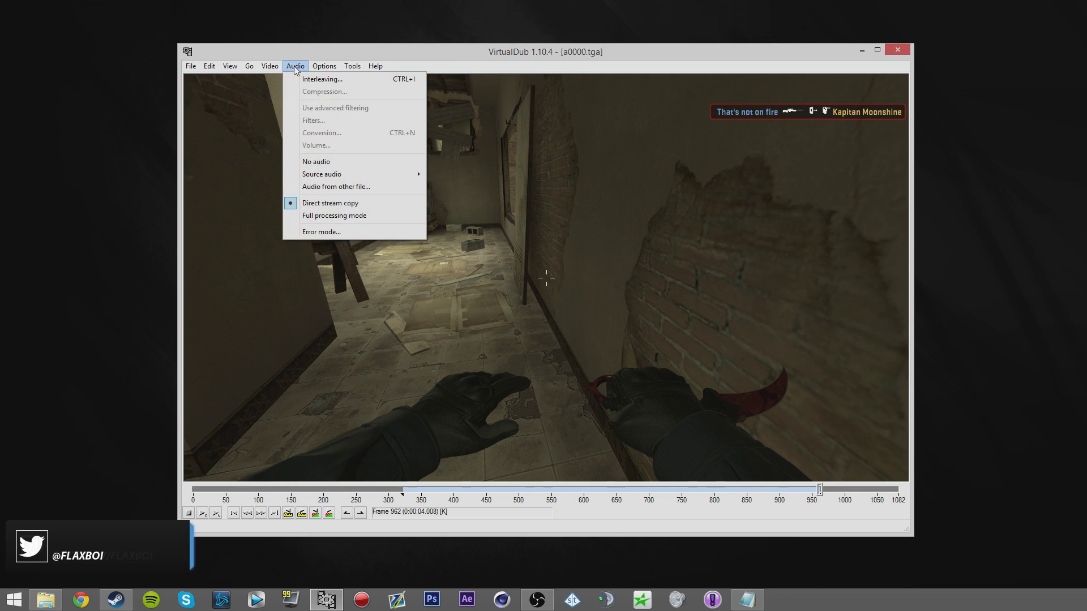
click(328, 188)
click(397, 209)
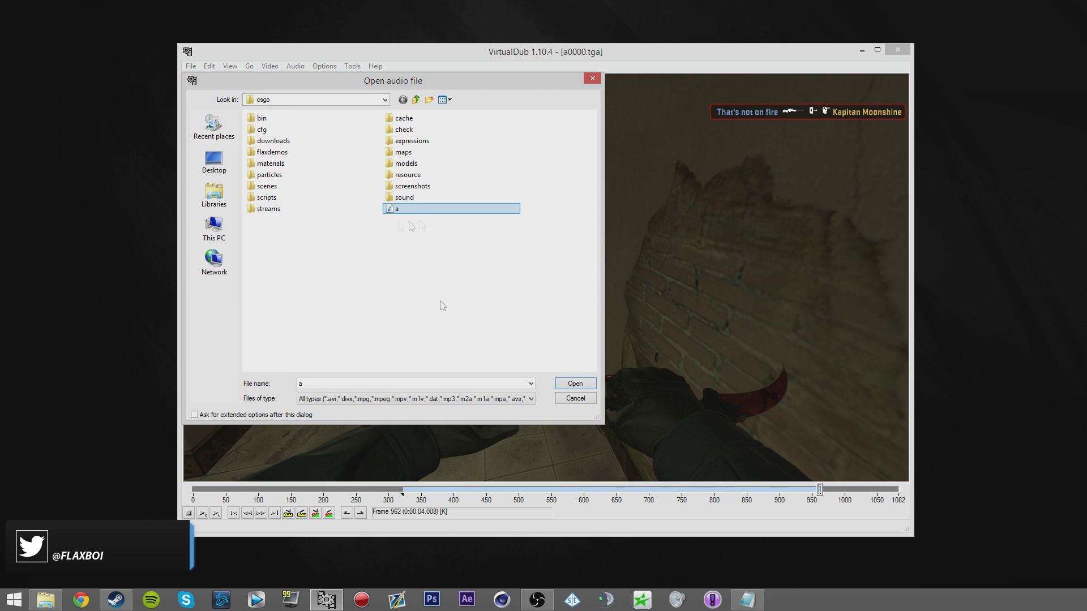
click(579, 386)
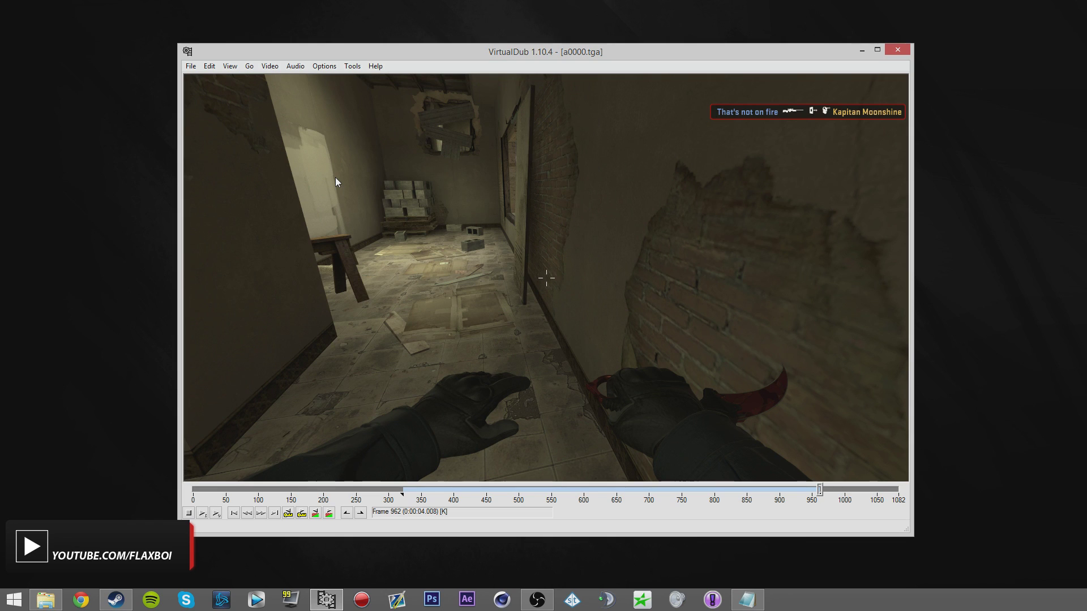
click(295, 66)
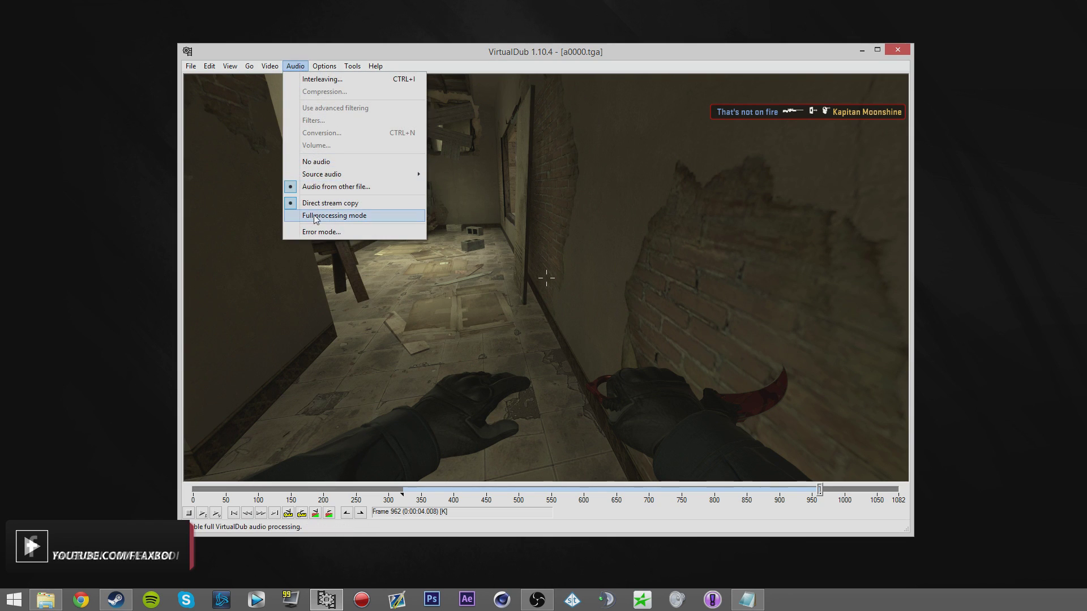
click(388, 216)
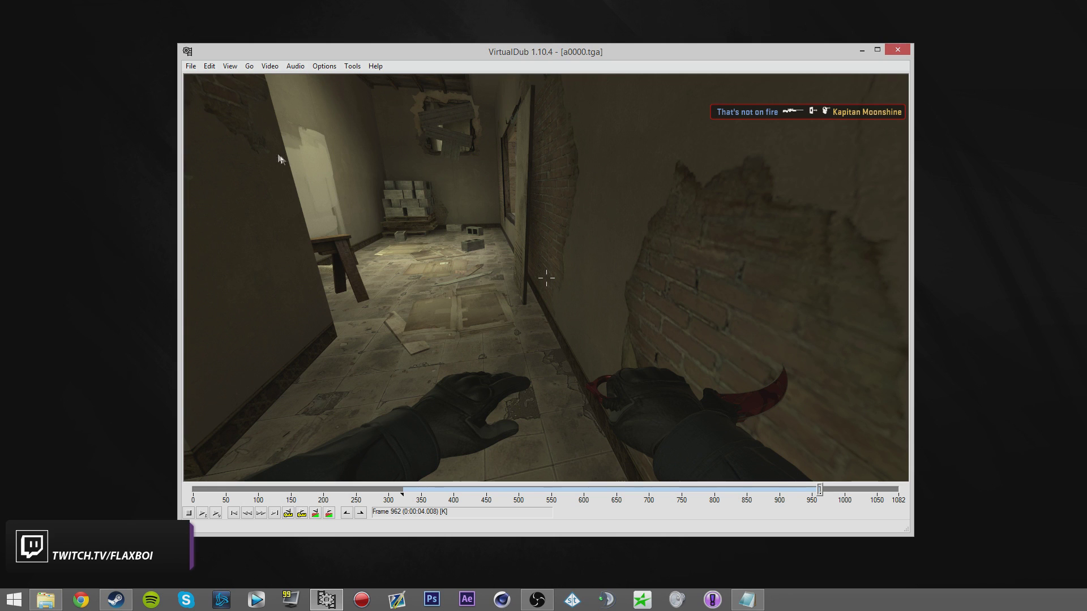
Save the selection as the AVI file calle in the Fraps folder, replacing the existing file.
click(191, 65)
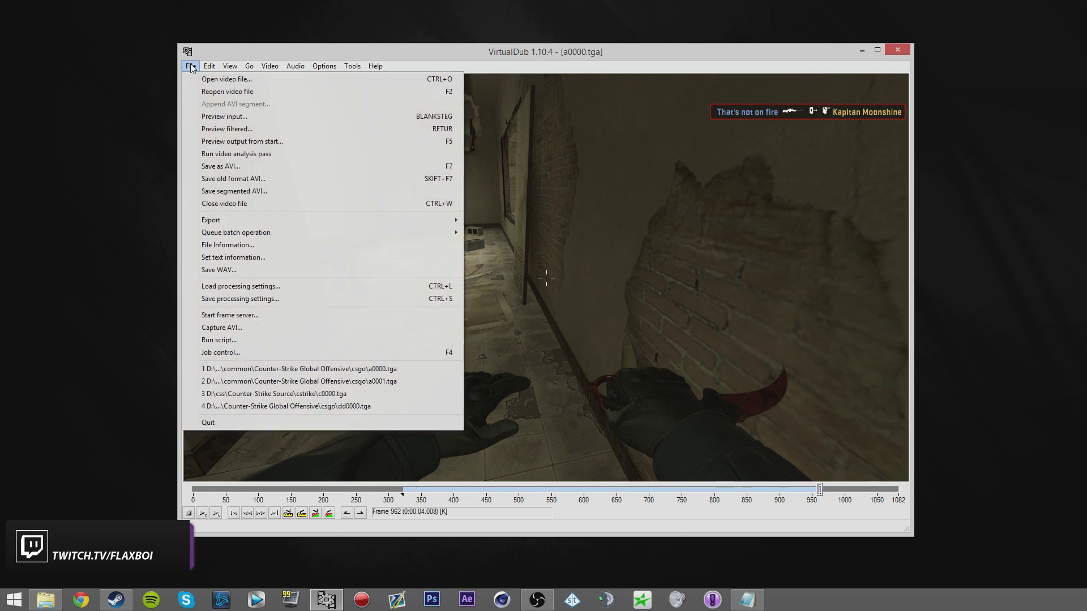
click(225, 170)
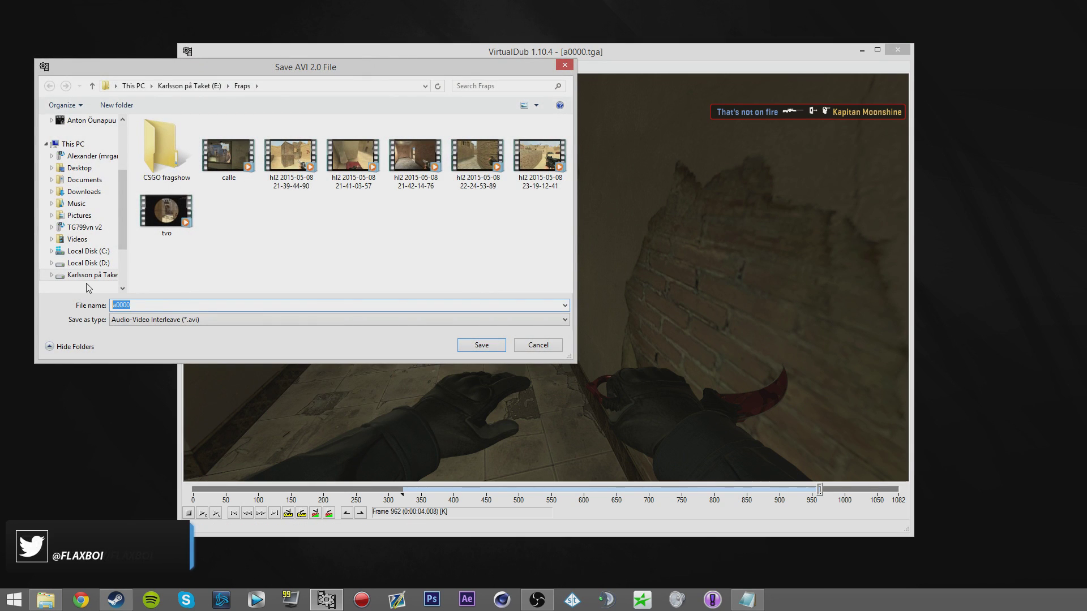
text(calle)
key(Return)
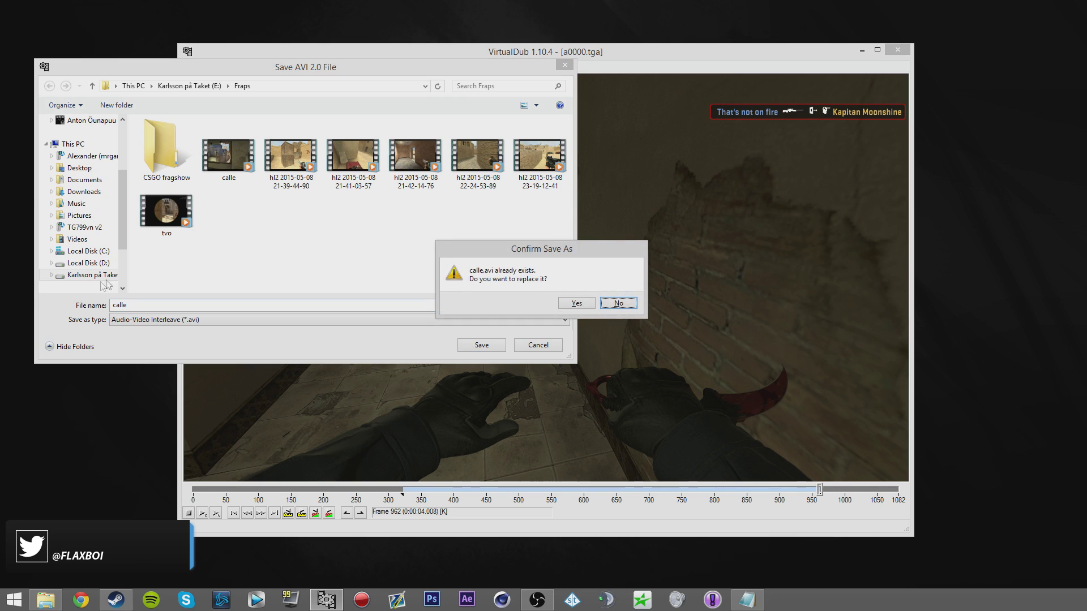
click(559, 303)
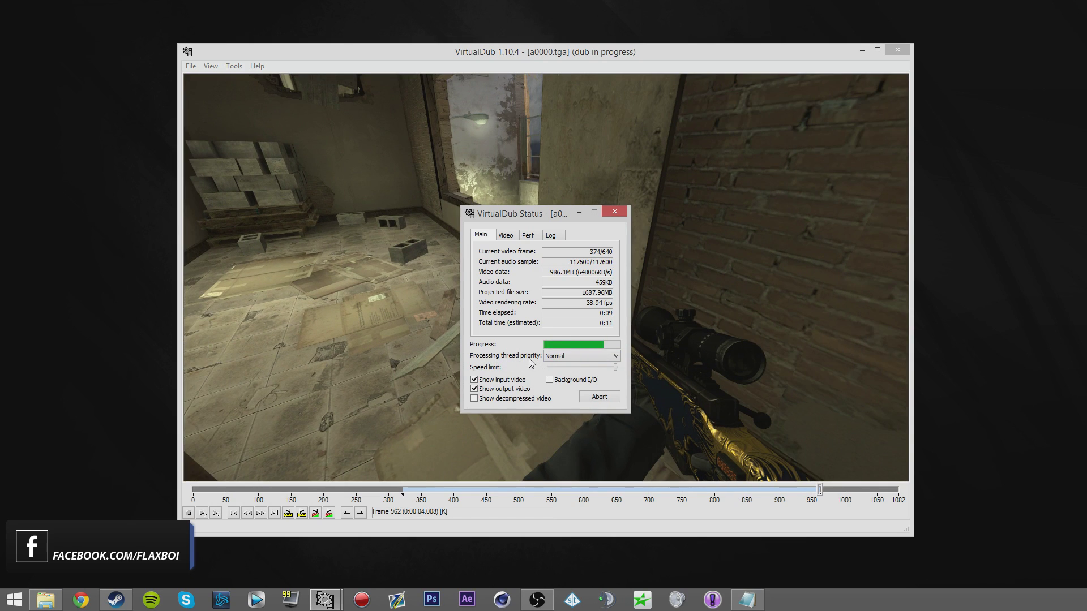
Check the processing thread priority options during the render, and close VirtualDub once the render finishes.
click(550, 358)
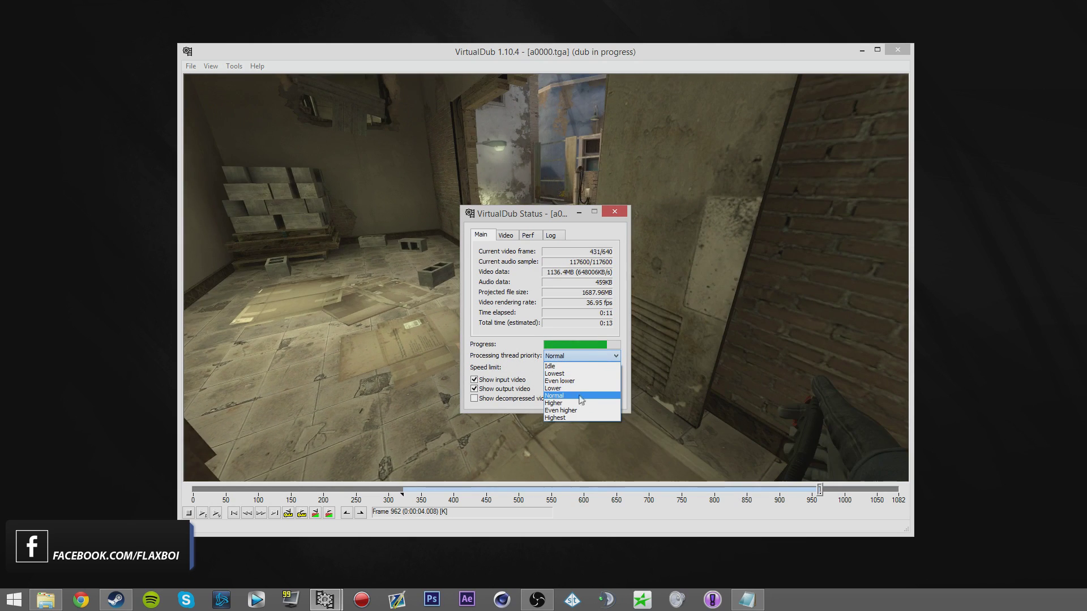
click(524, 344)
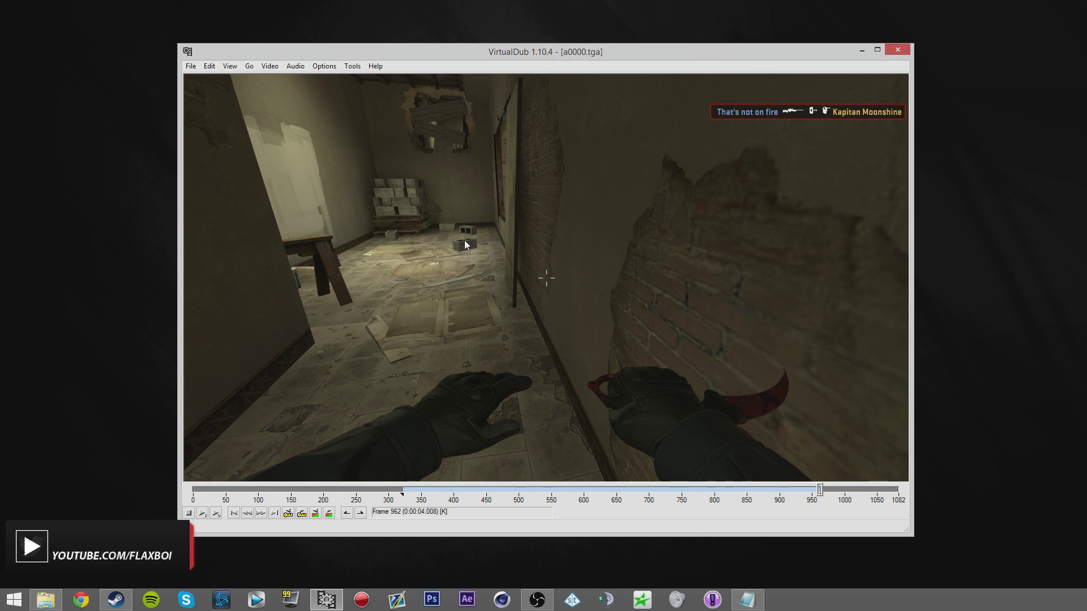
click(898, 50)
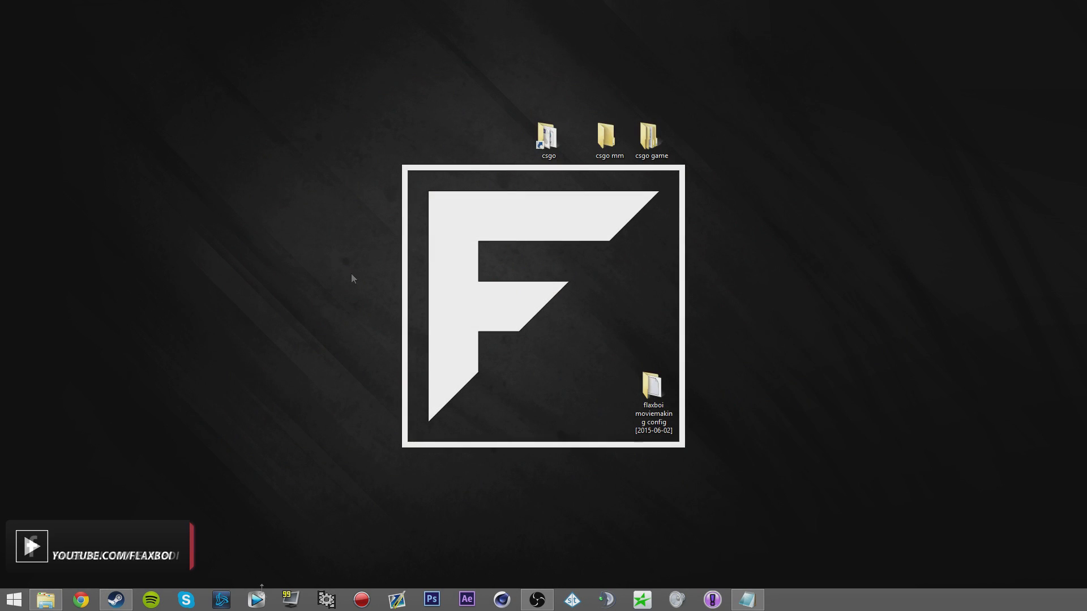
Place the calle video from the Fraps folder on the Vegas Pro timeline as video and audio tracks.
click(45, 599)
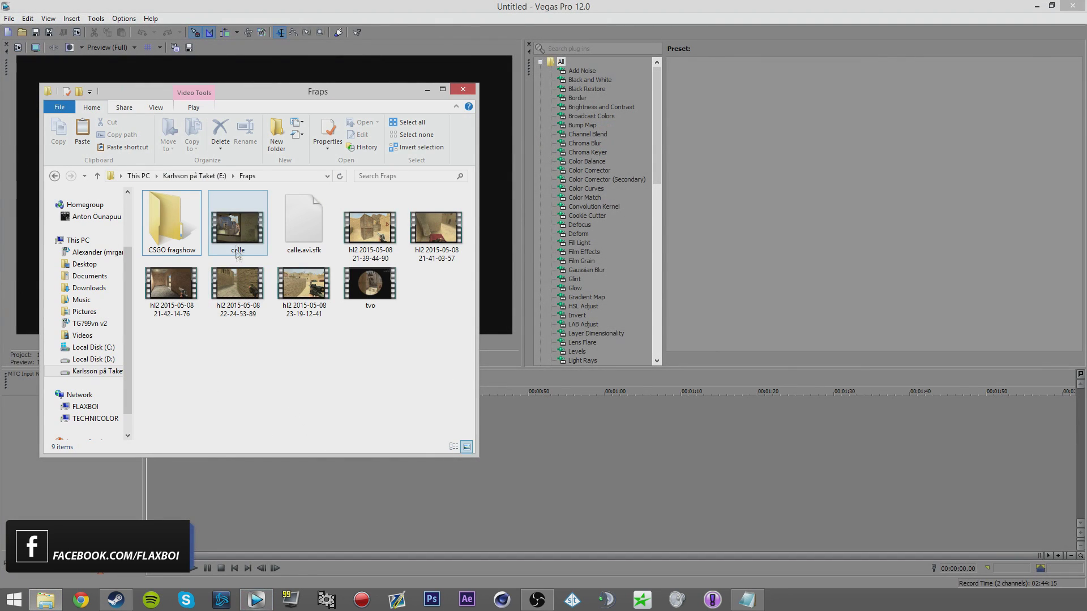
click(245, 256)
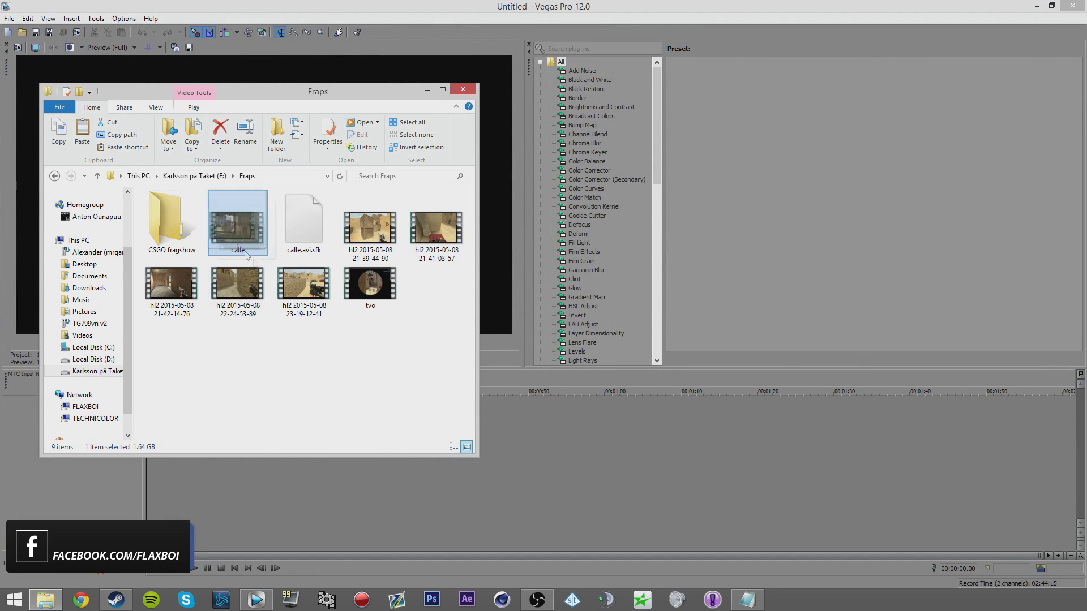
drag(245, 255, 538, 408)
click(668, 545)
scroll(667, 545, up, 8)
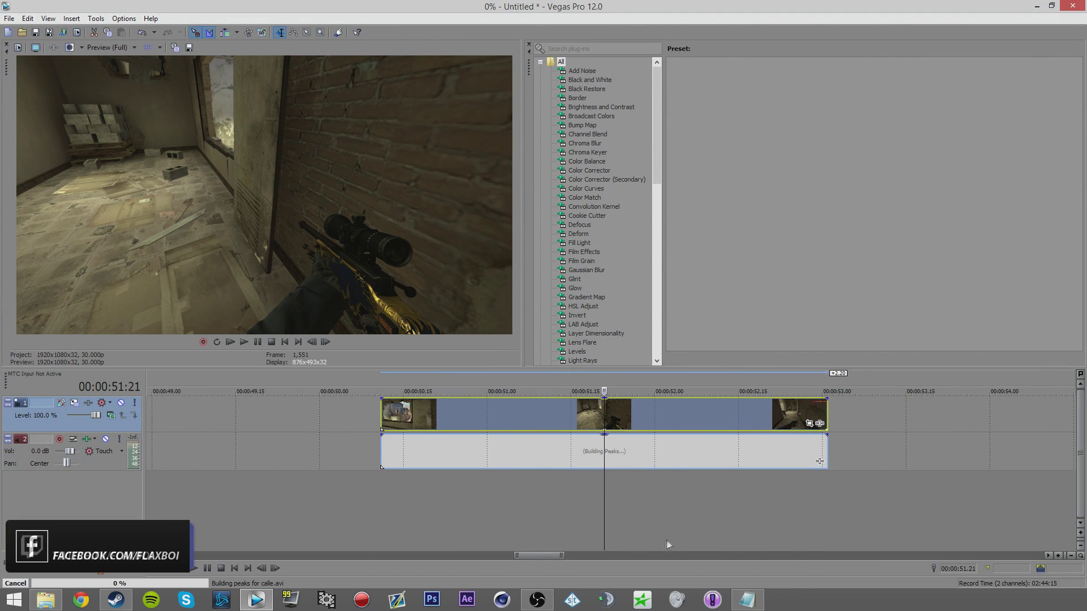
Play back the calle clip and check its audio sync with the video around the start of the loud waveform section.
click(469, 459)
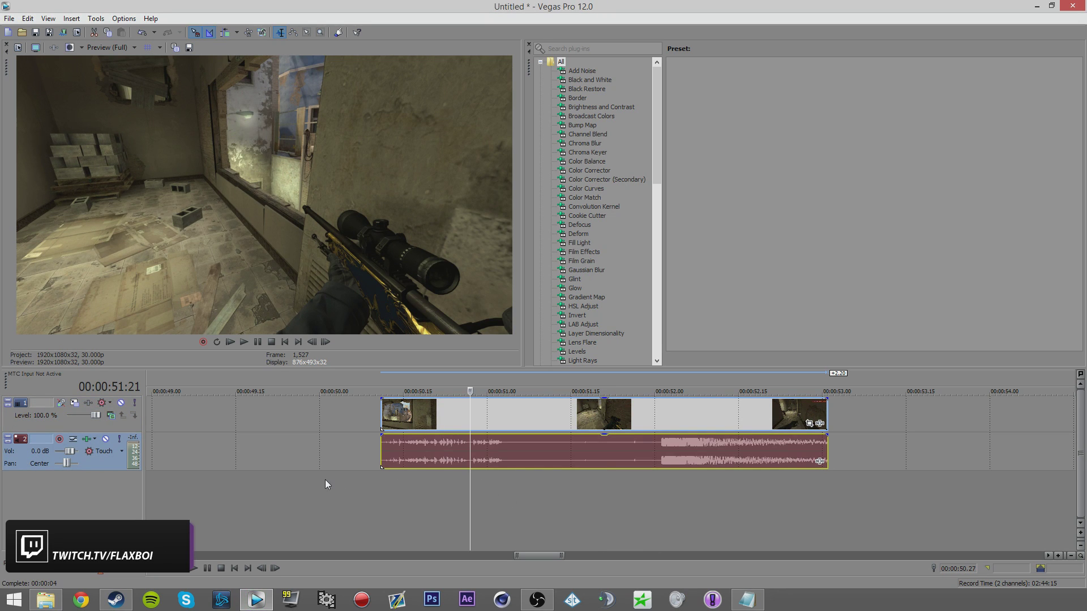
key(space)
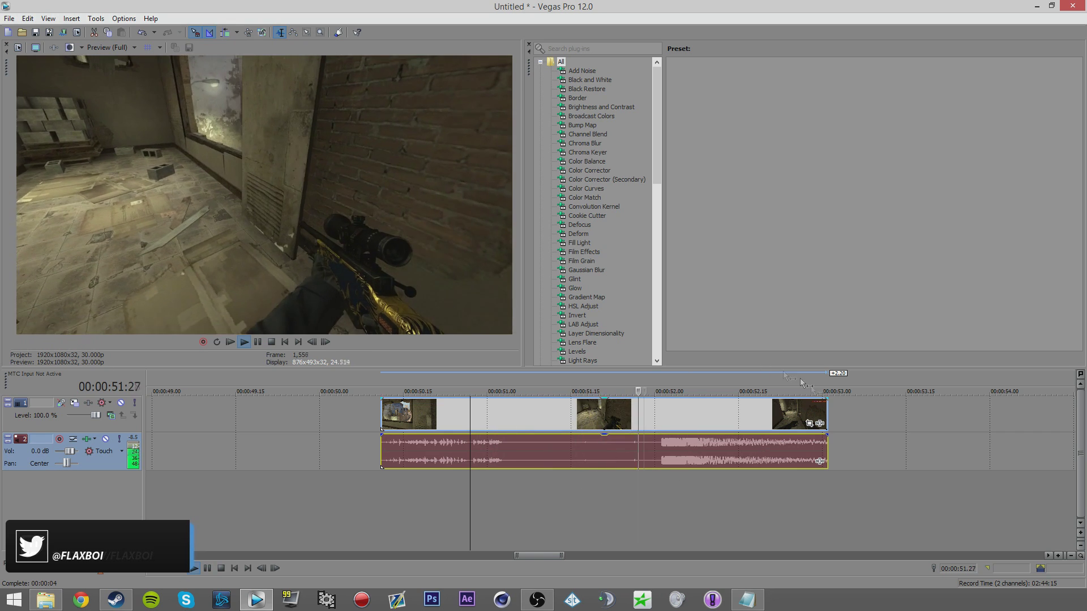
click(663, 481)
scroll(661, 426, up, 2)
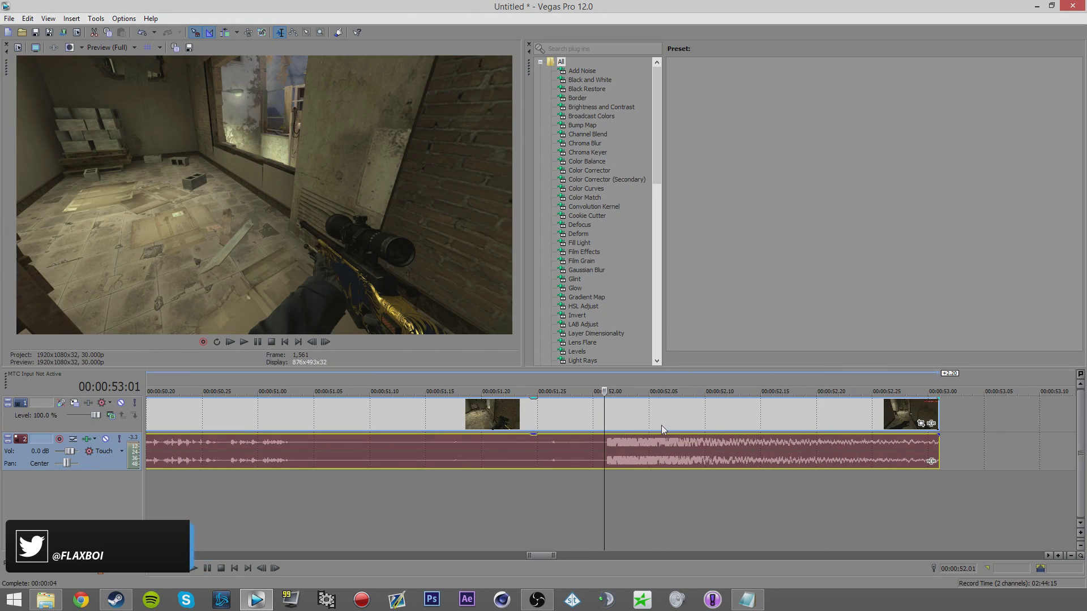
click(614, 447)
click(594, 446)
key(space)
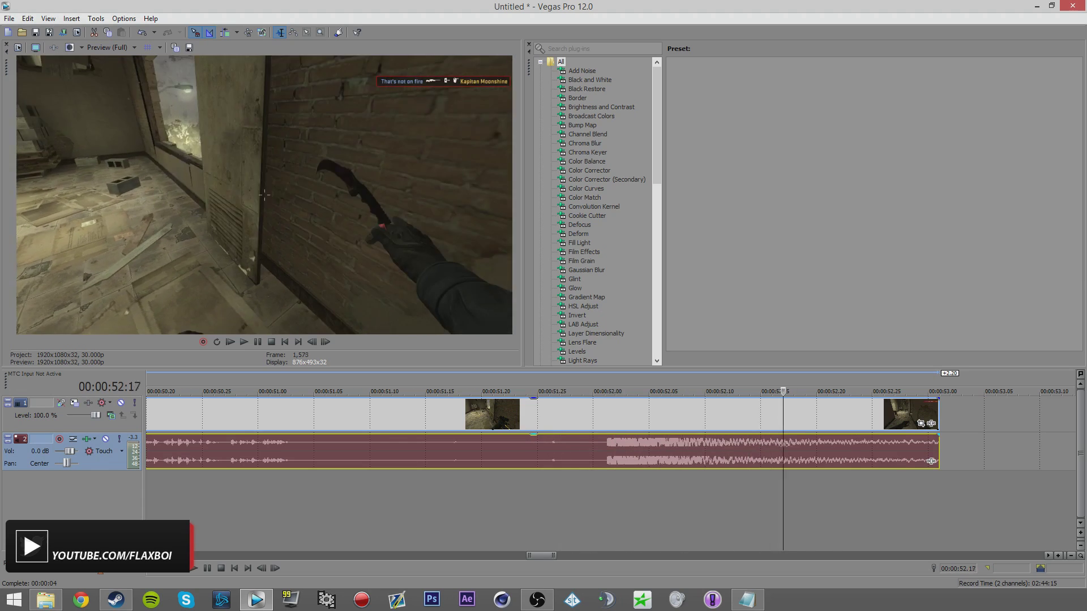
Examine the opening part of the clip's video and waveform, followed by the whole clip on the timeline.
click(548, 447)
scroll(572, 451, up, 2)
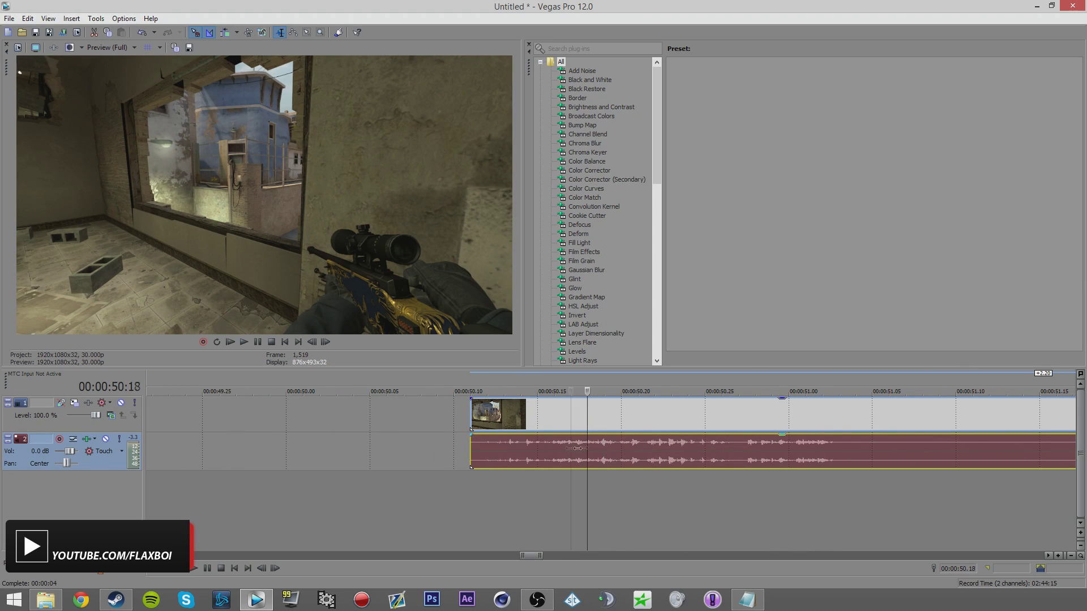
scroll(584, 465, down, 5)
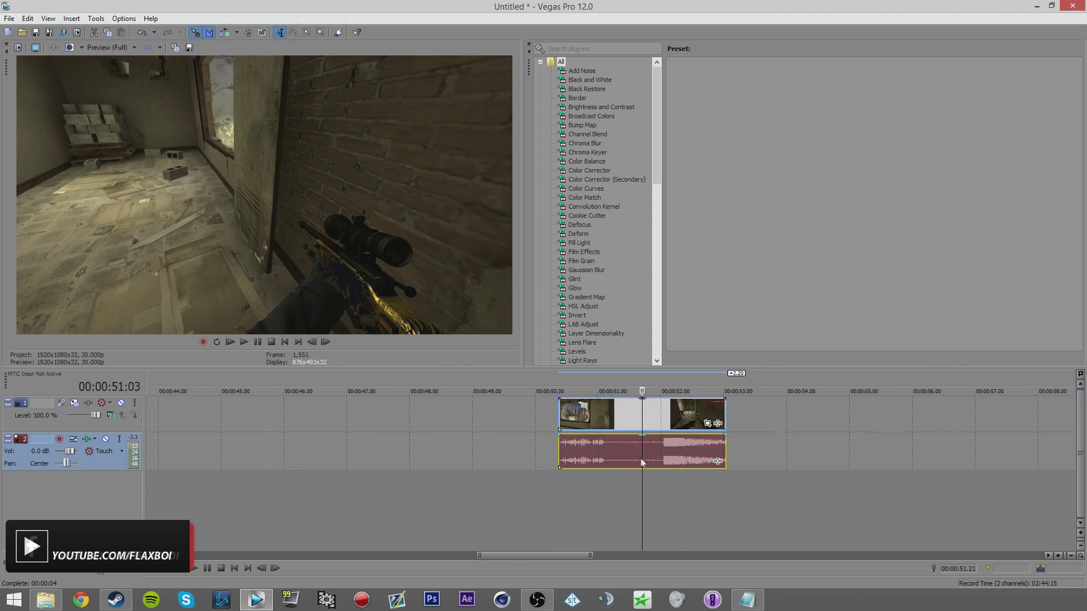
scroll(485, 461, down, 6)
scroll(597, 502, up, 6)
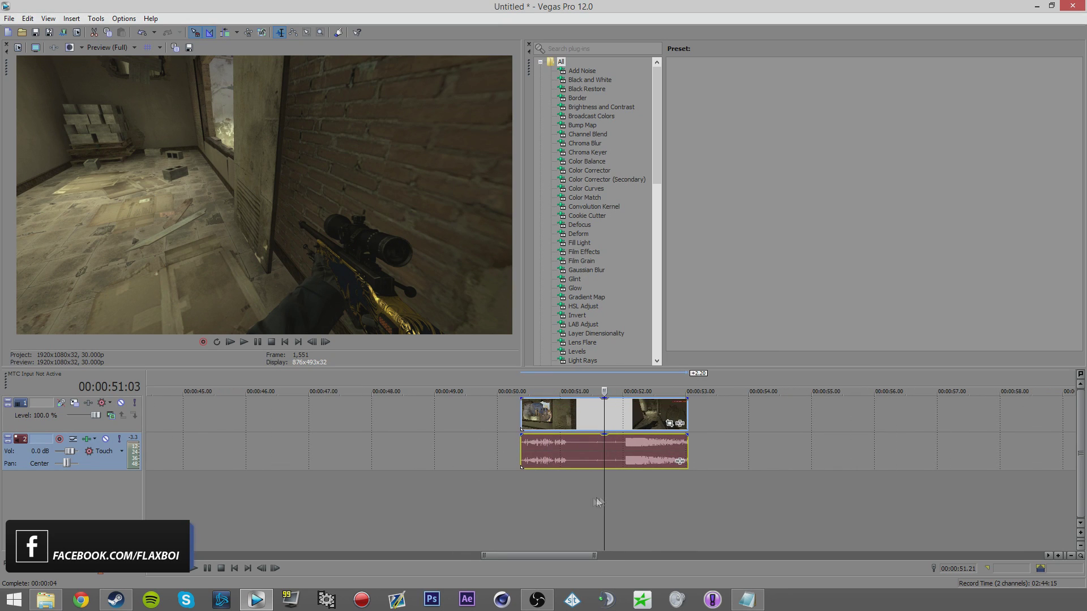
scroll(539, 500, down, 6)
click(442, 396)
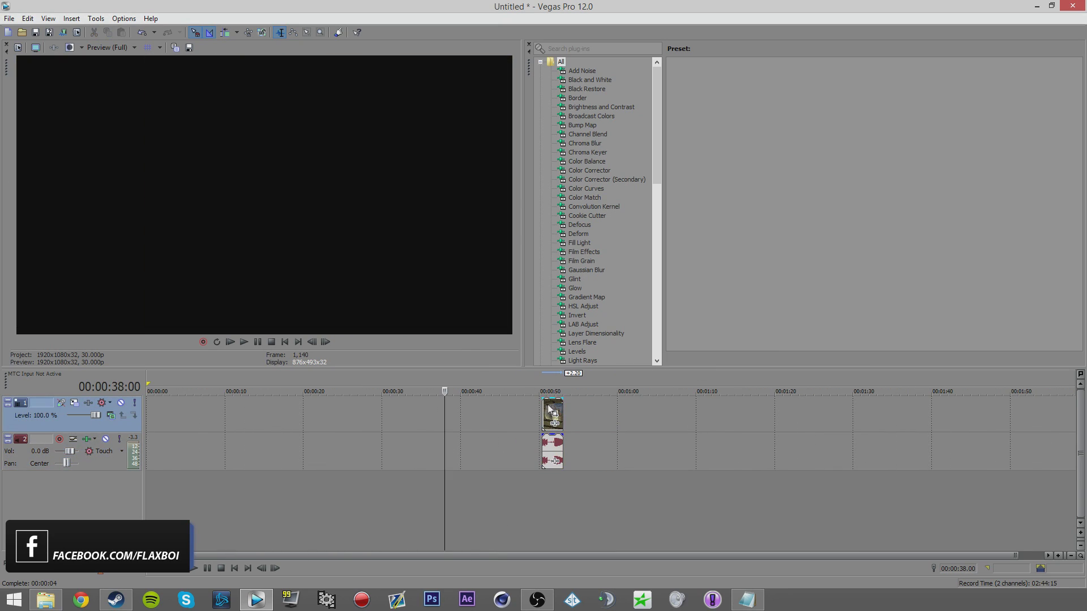
Delete the clip from the timeline, close Vegas Pro without saving the project, and close the Fraps folder.
click(550, 409)
key(Delete)
click(1051, 5)
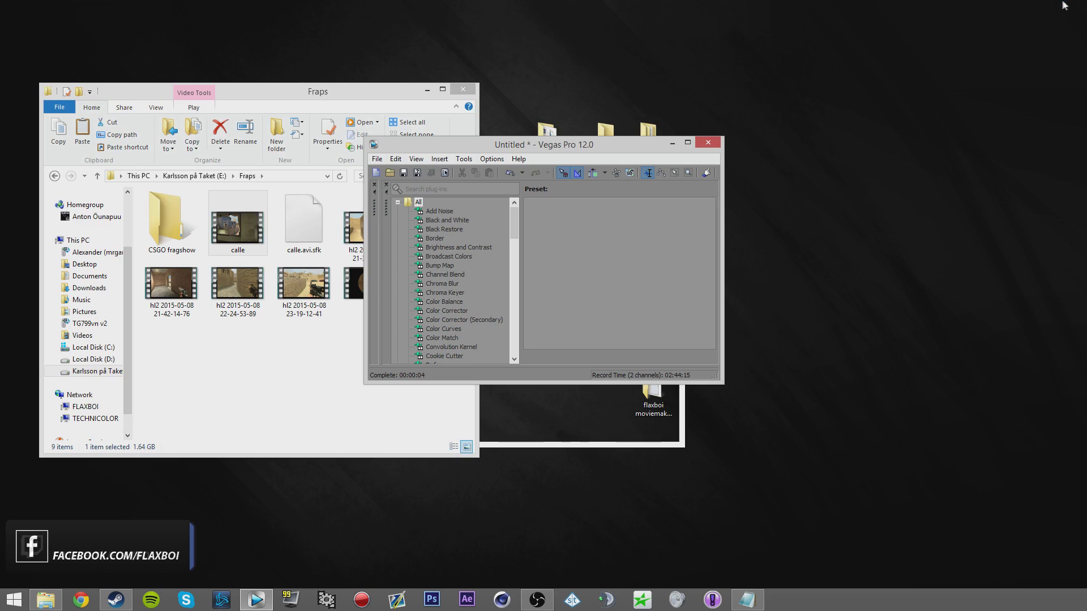
click(708, 142)
click(552, 265)
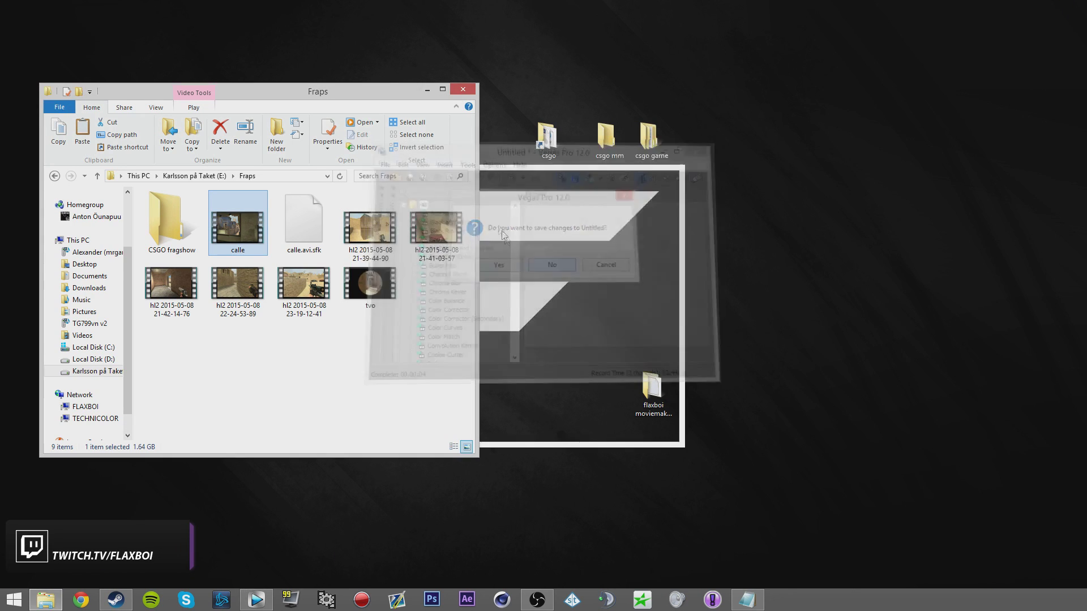
click(463, 89)
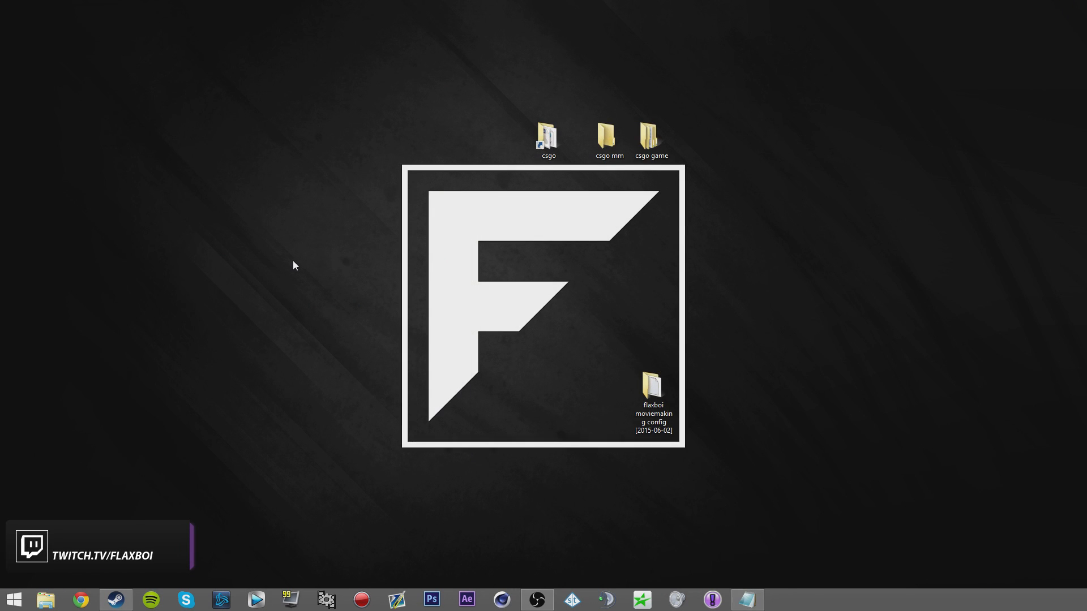